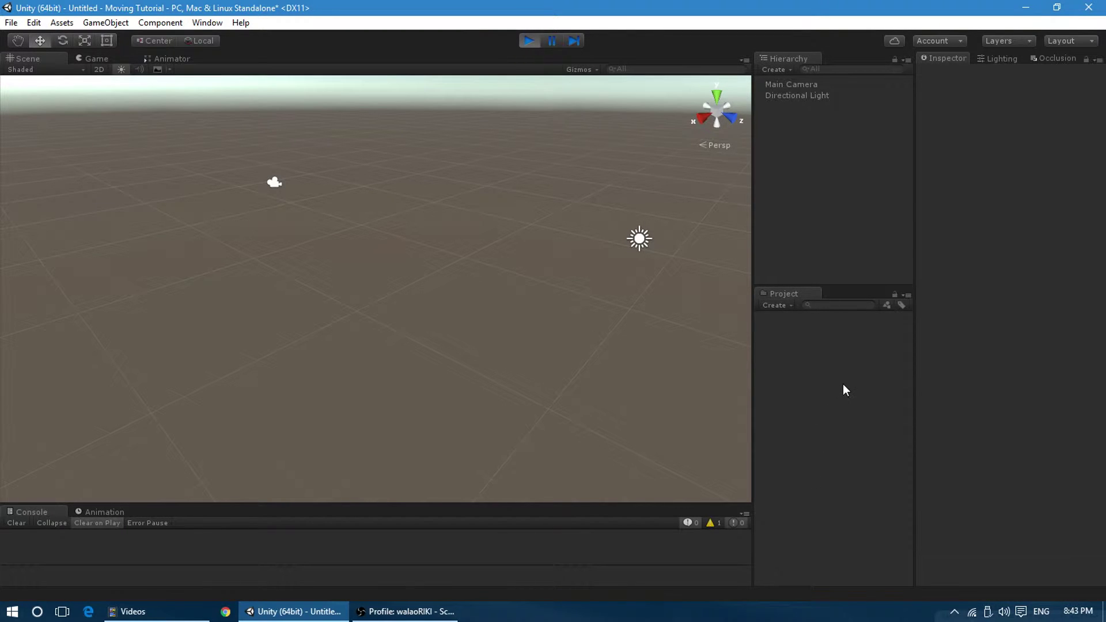
- Create a 3D plane, zero its Transform position, and rename it 'Field'
click(775, 69)
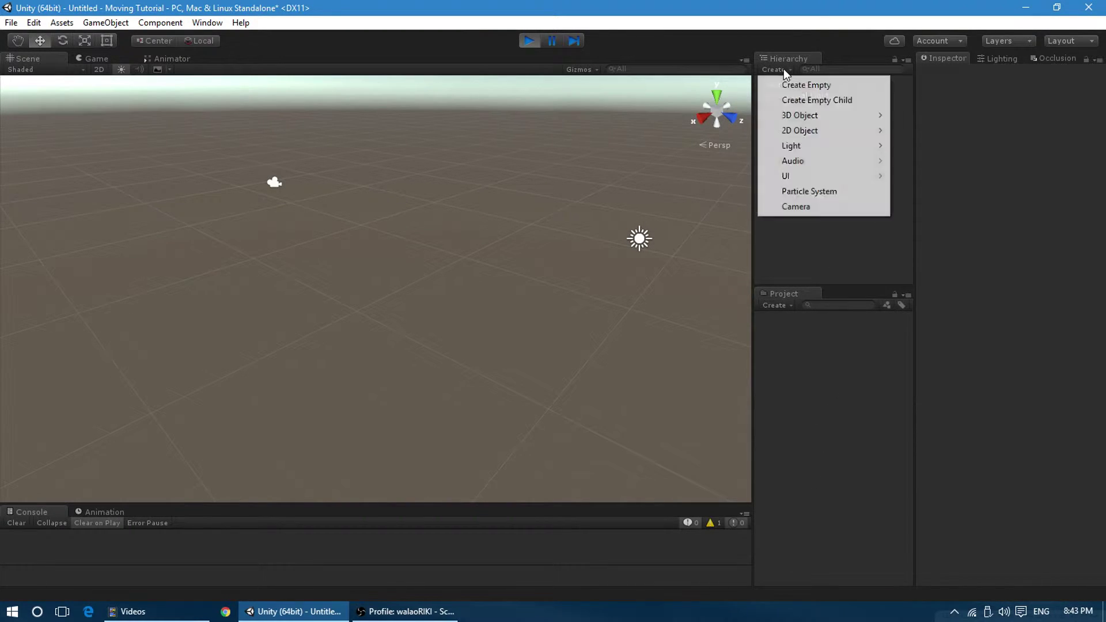
click(780, 71)
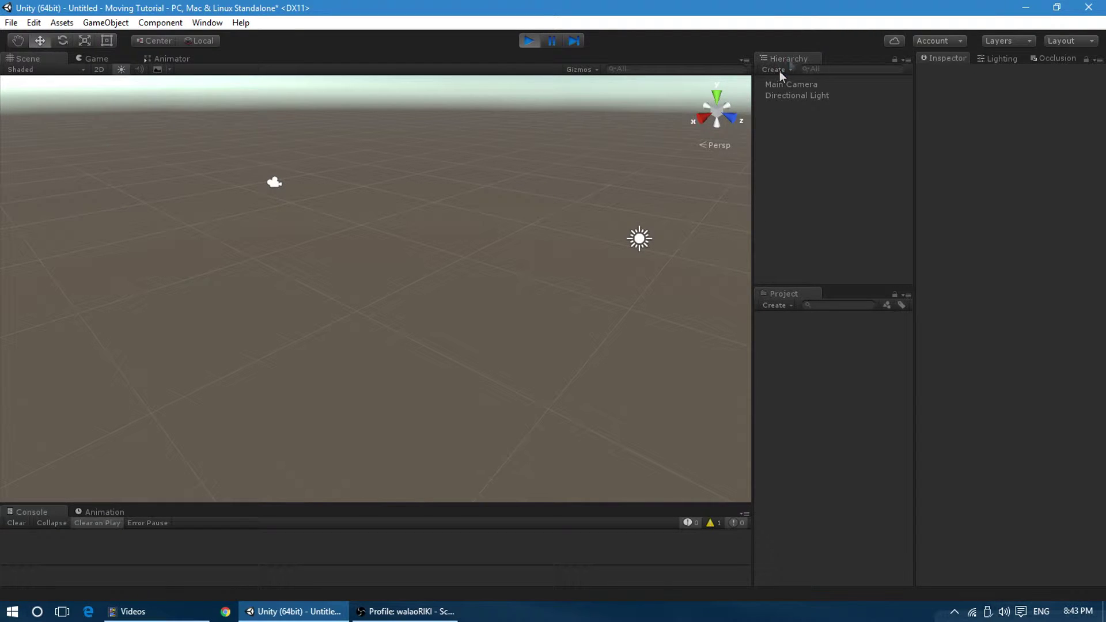
mouse_move(800, 115)
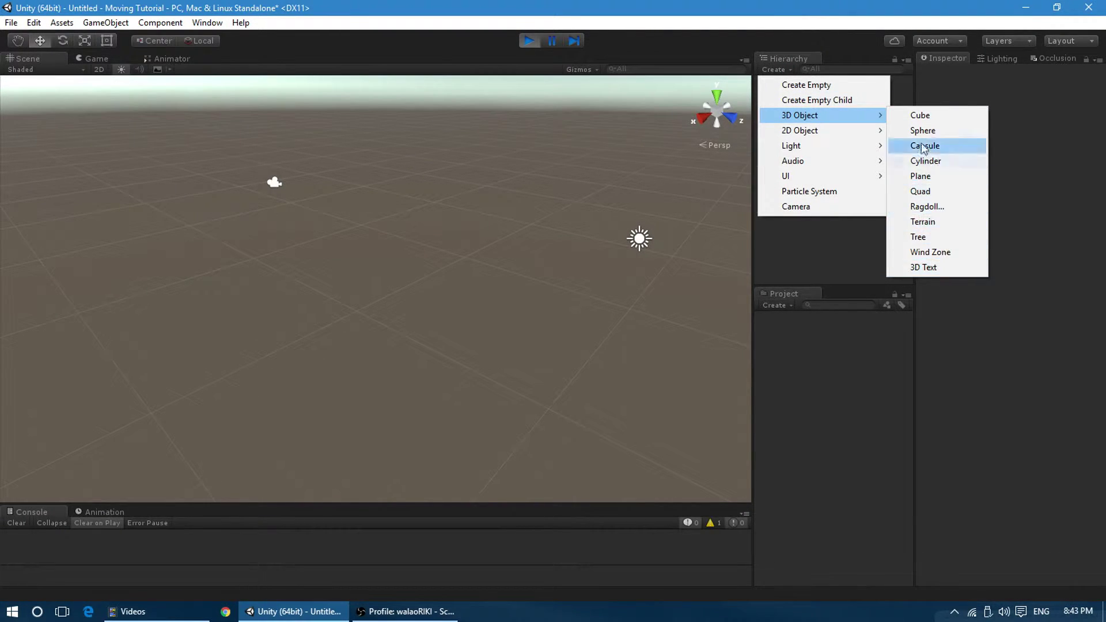
click(946, 175)
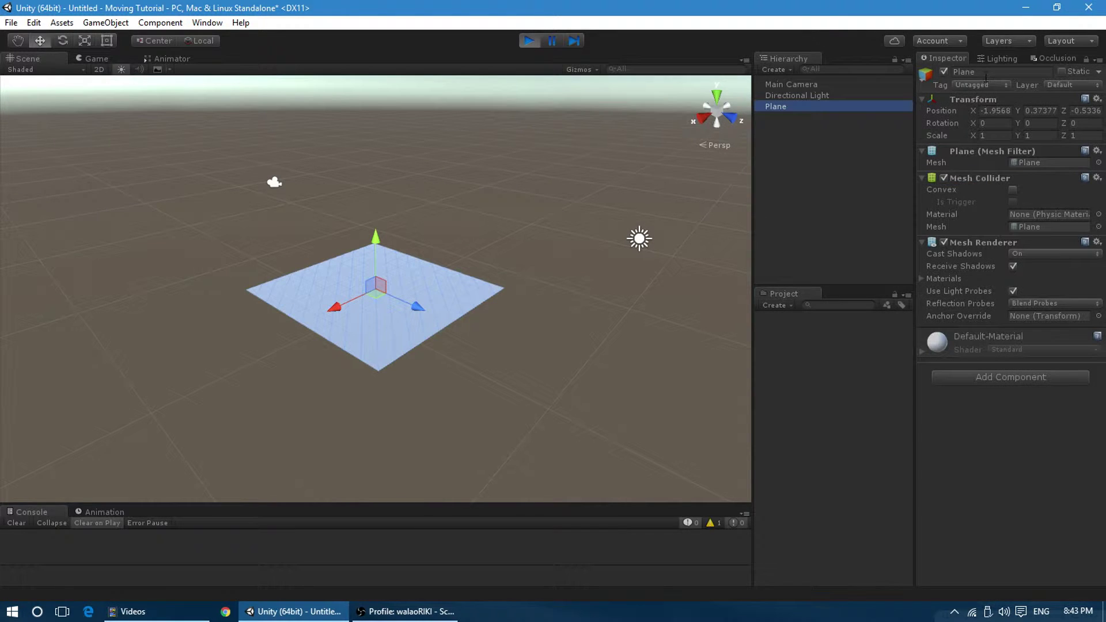
click(996, 111)
text(0)
key(Tab)
text(0)
key(Tab)
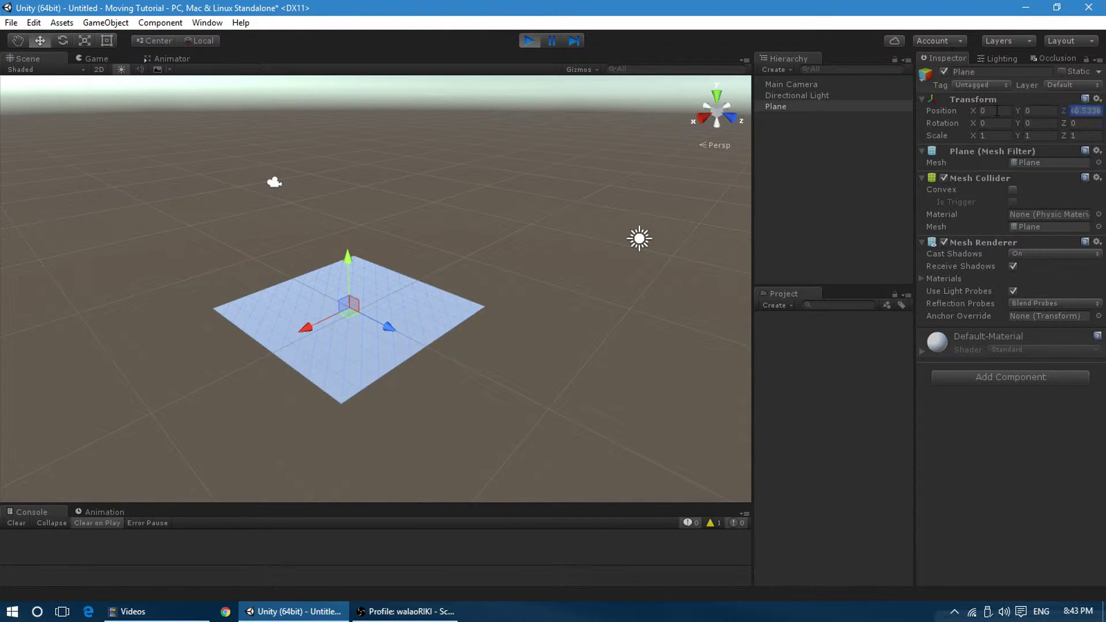
text(0)
click(1005, 73)
text(Field)
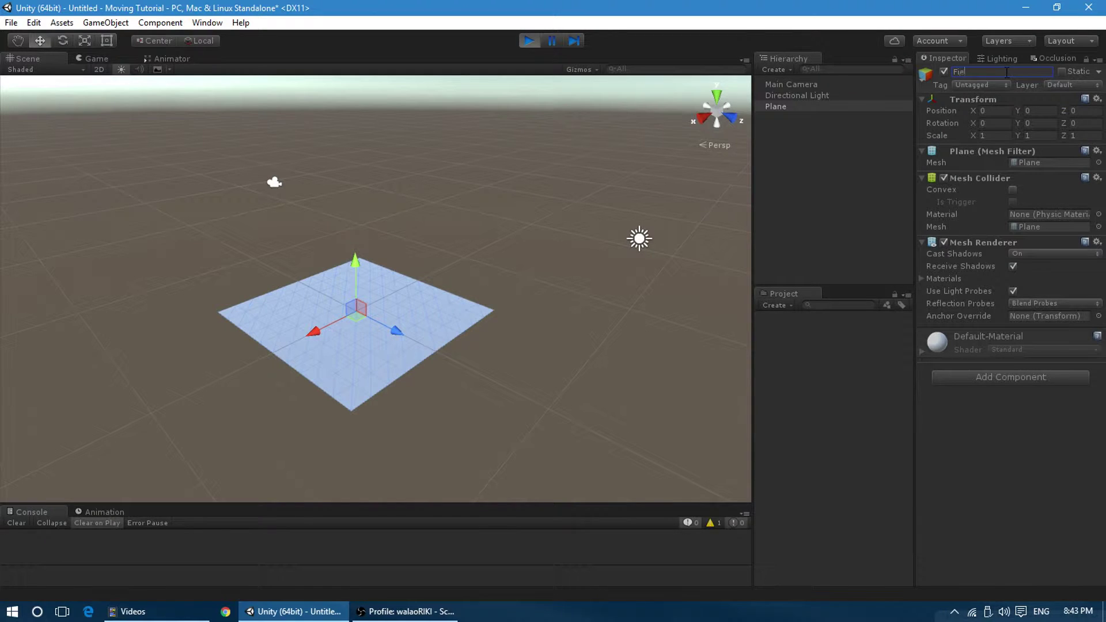
click(766, 101)
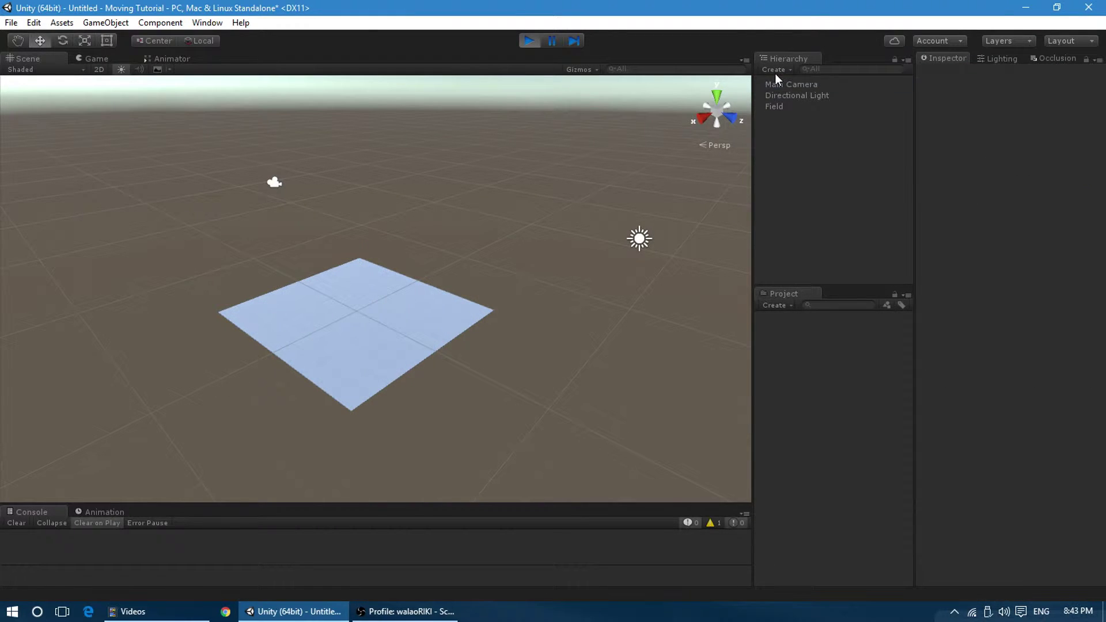
- Create a 3D cube and rename it 'Moving Object'
click(776, 71)
click(925, 116)
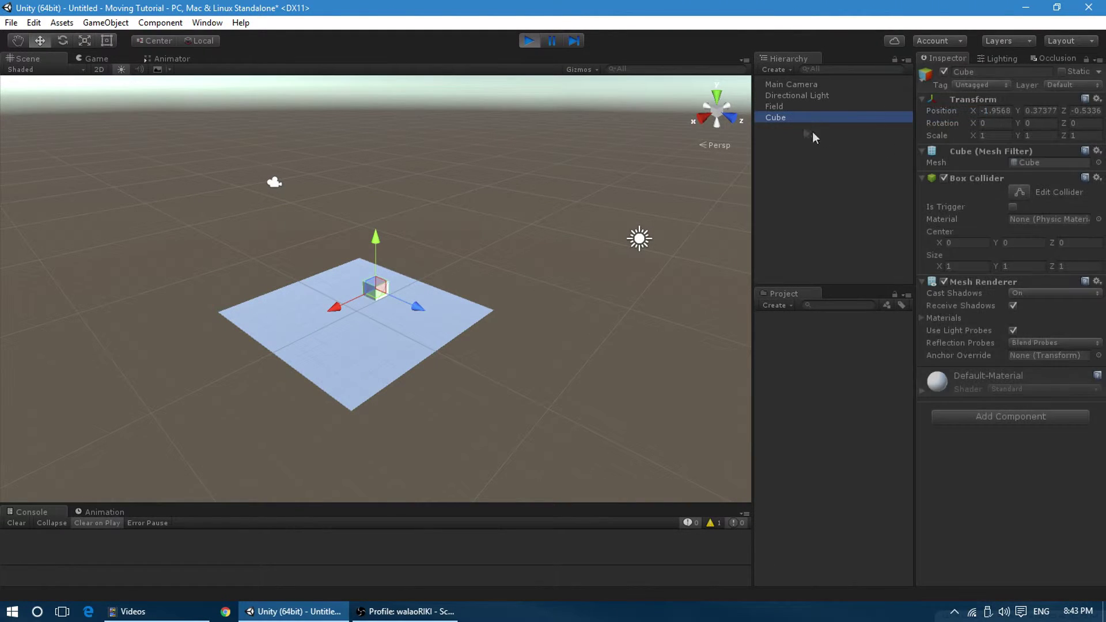
click(980, 73)
text(Moving )
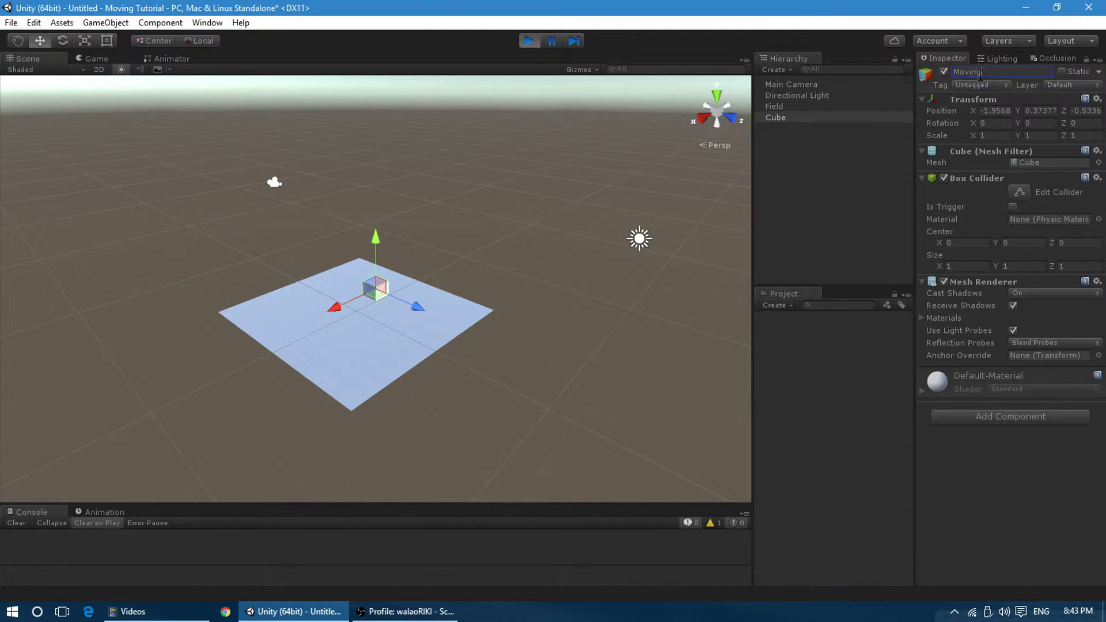
text(Object)
key(Return)
scroll(376, 259, up, 2)
- Drag the cube with the move gizmo so it rests near the Field's centre
drag(376, 241, 376, 230)
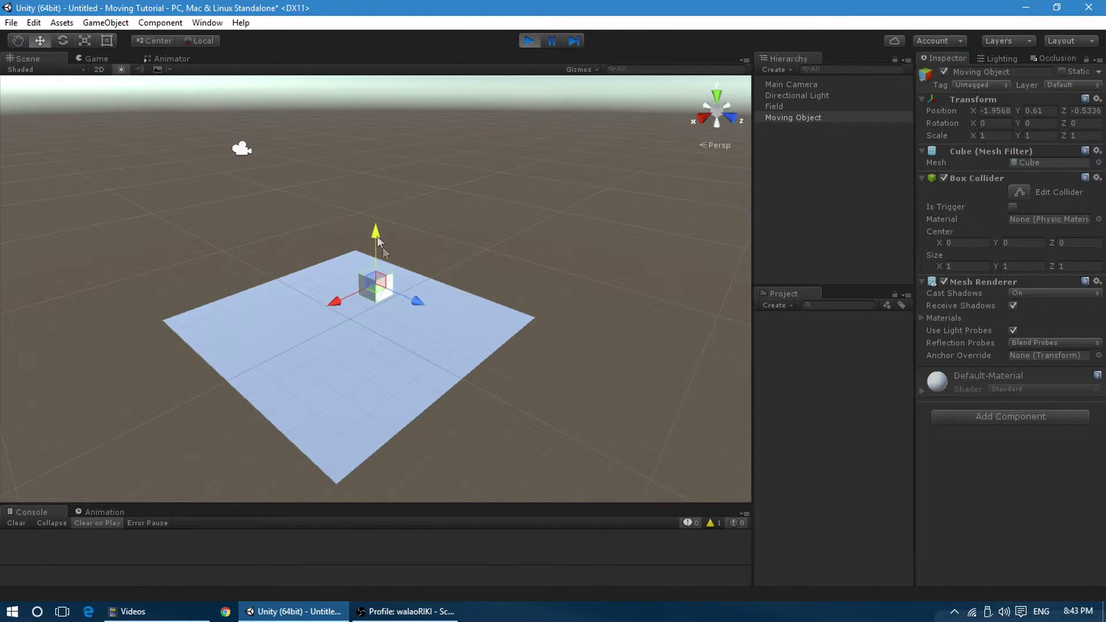
drag(403, 297, 279, 318)
drag(349, 306, 383, 342)
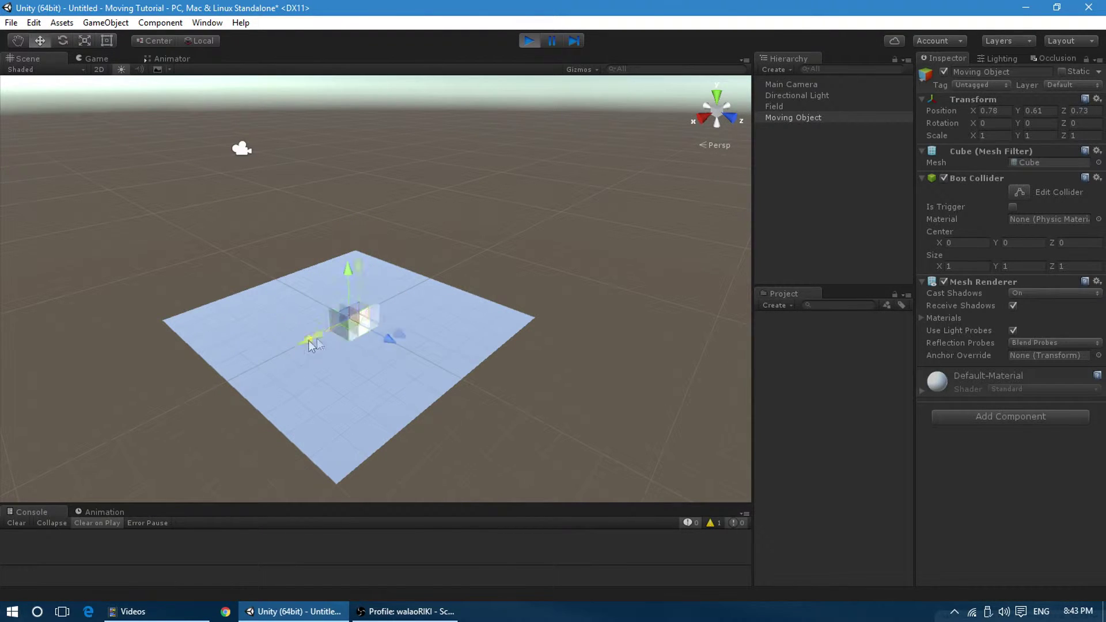
drag(383, 342, 389, 330)
- Create a C# script named MovingBehaviour and open it in Visual Studio
click(777, 311)
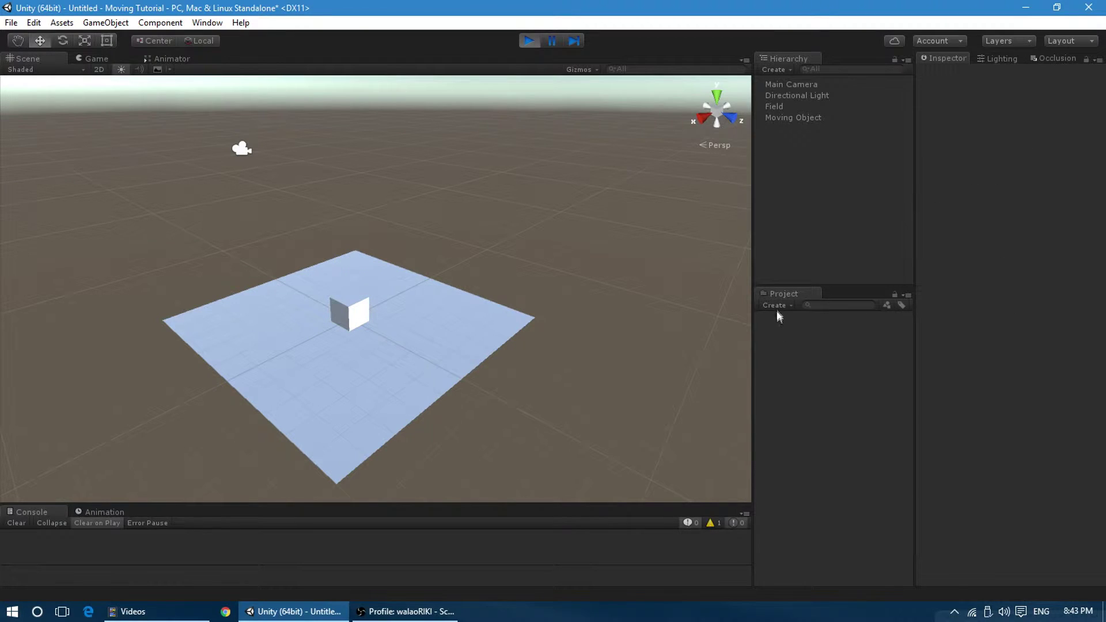
click(776, 304)
click(800, 234)
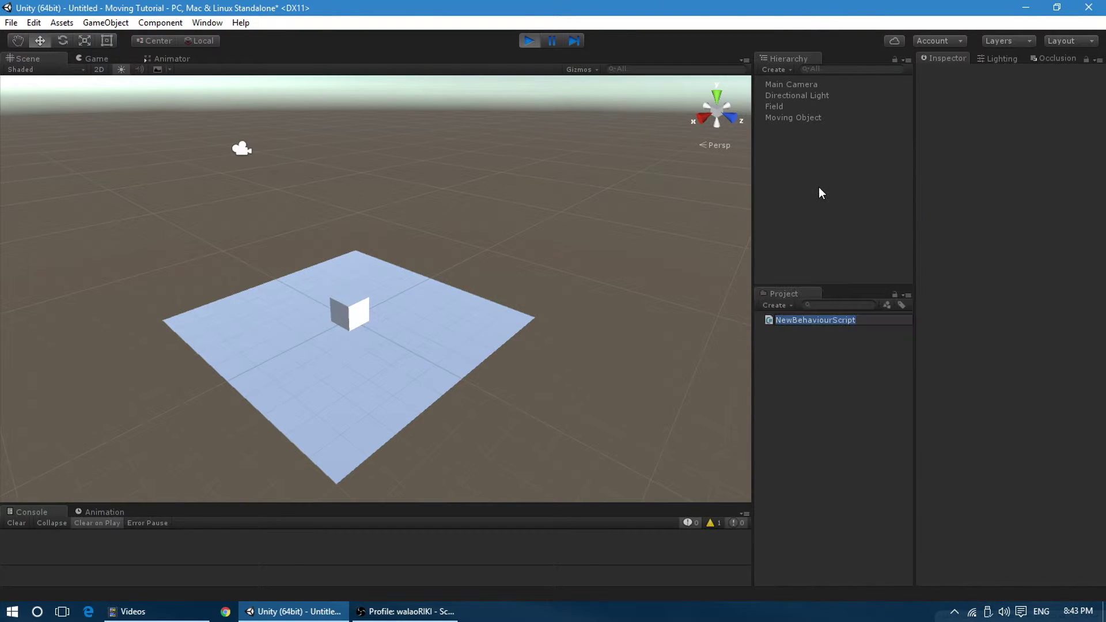
text(Mo)
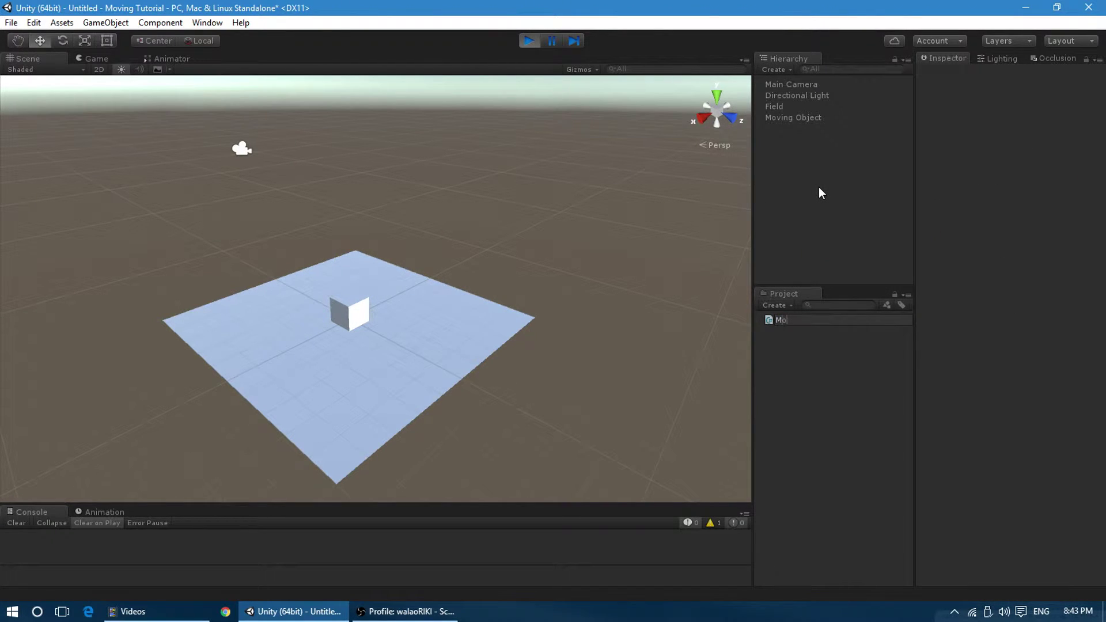
text(vingBehaviour)
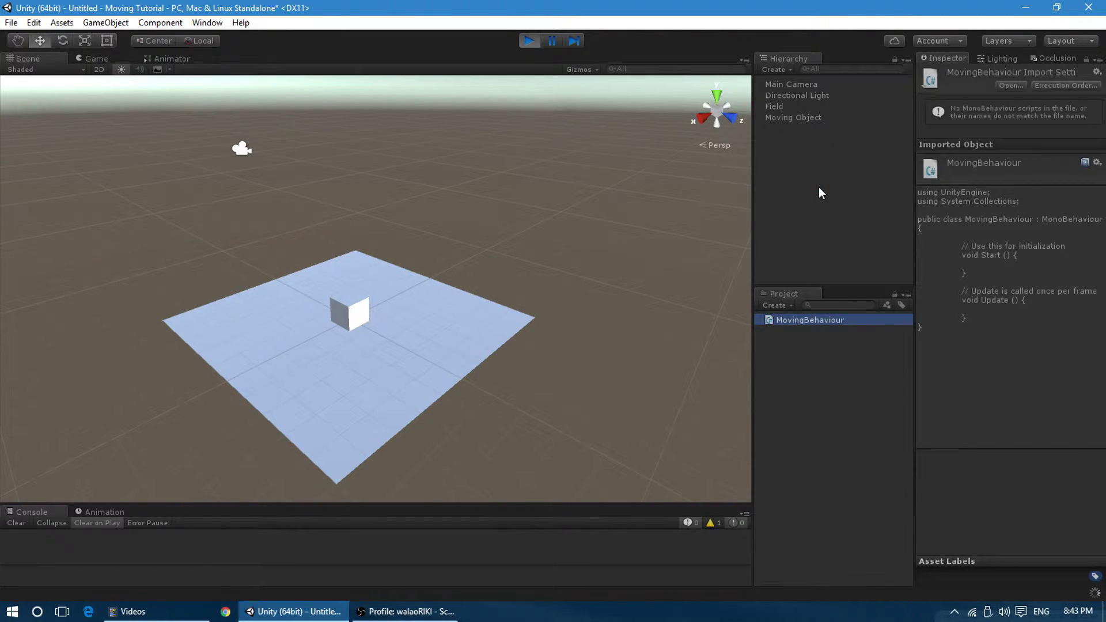
key(Return)
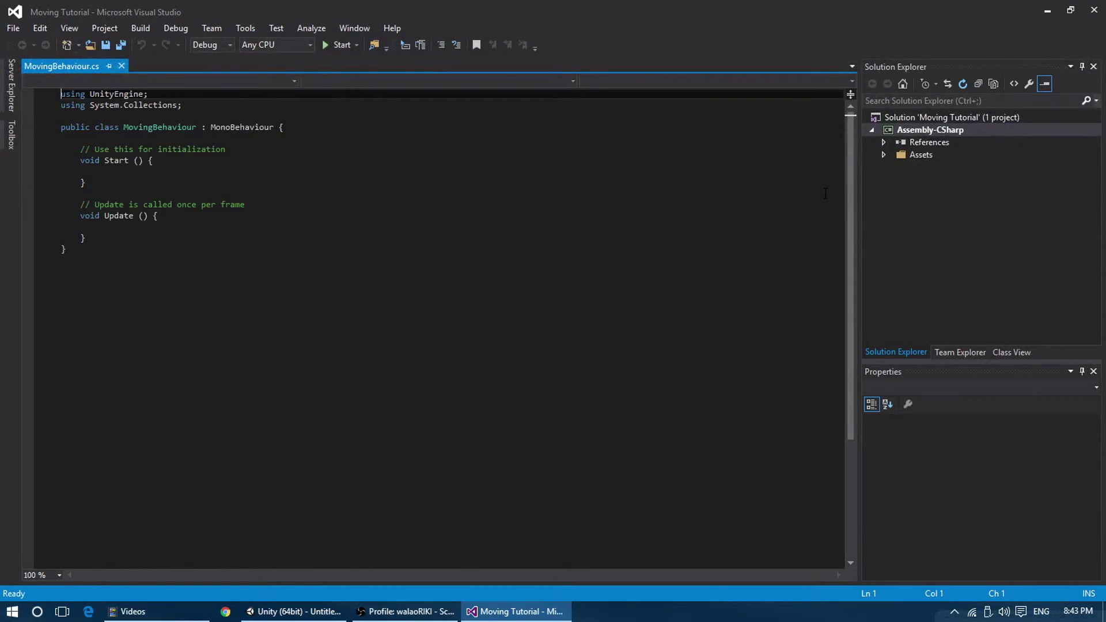
- Replace Start() and its comment with 'public float moveSpeed = 5.0f;' and save
click(104, 183)
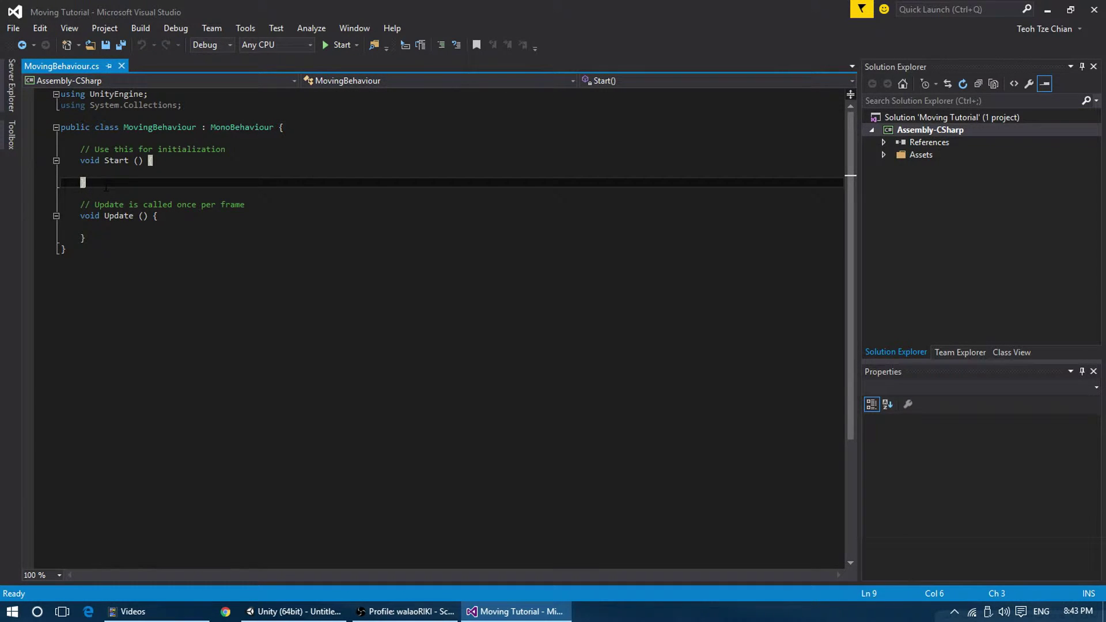
drag(85, 182, 81, 149)
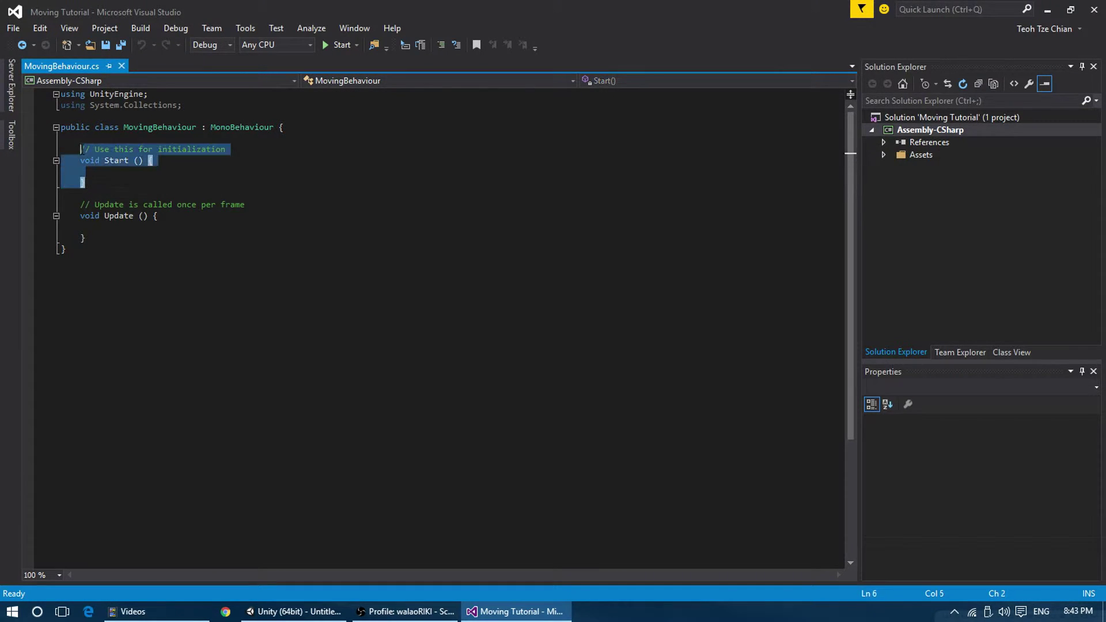
key(Delete)
text(p)
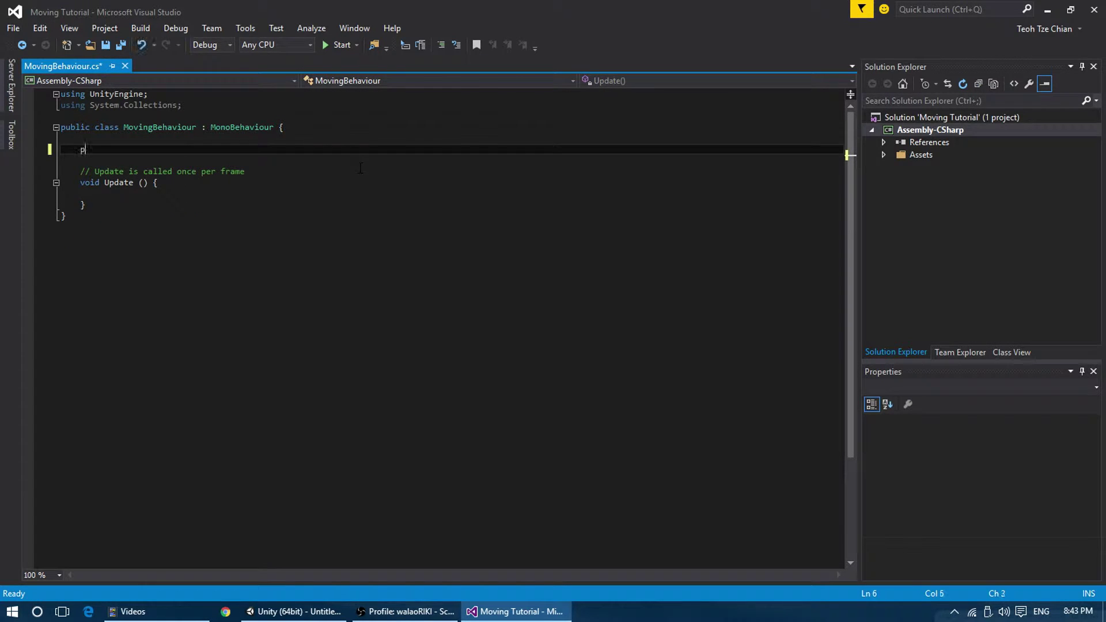
text(ublic float )
text(moveSpeed = 5.0f;)
key(ctrl+s)
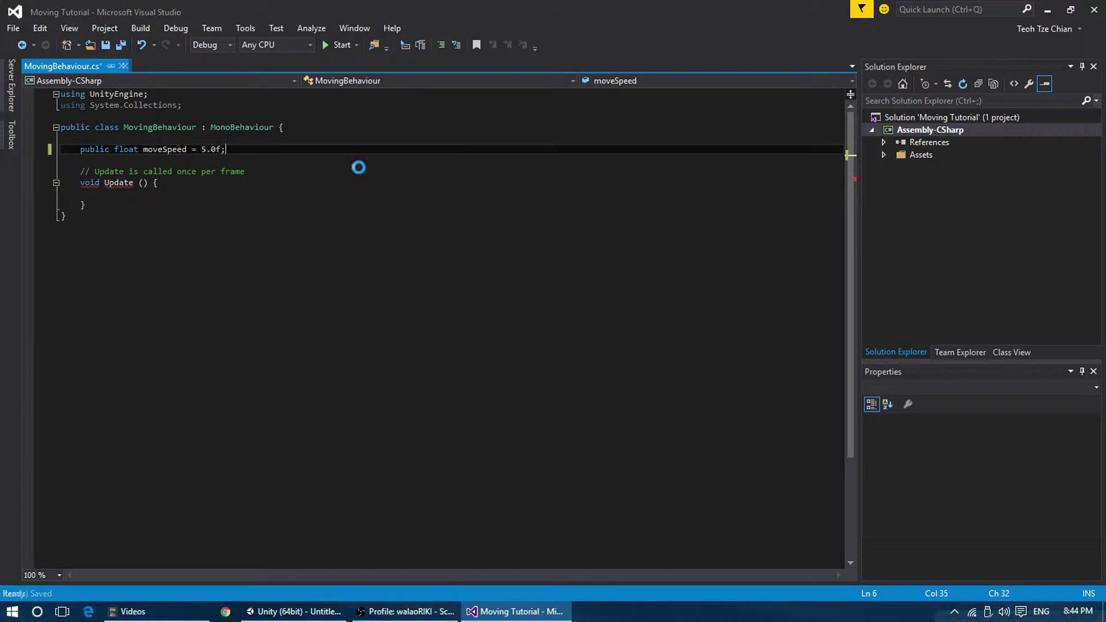
click(260, 194)
- Write an if(Input.GetKey(KeyCode.W)) block inside Update
key(Tab)
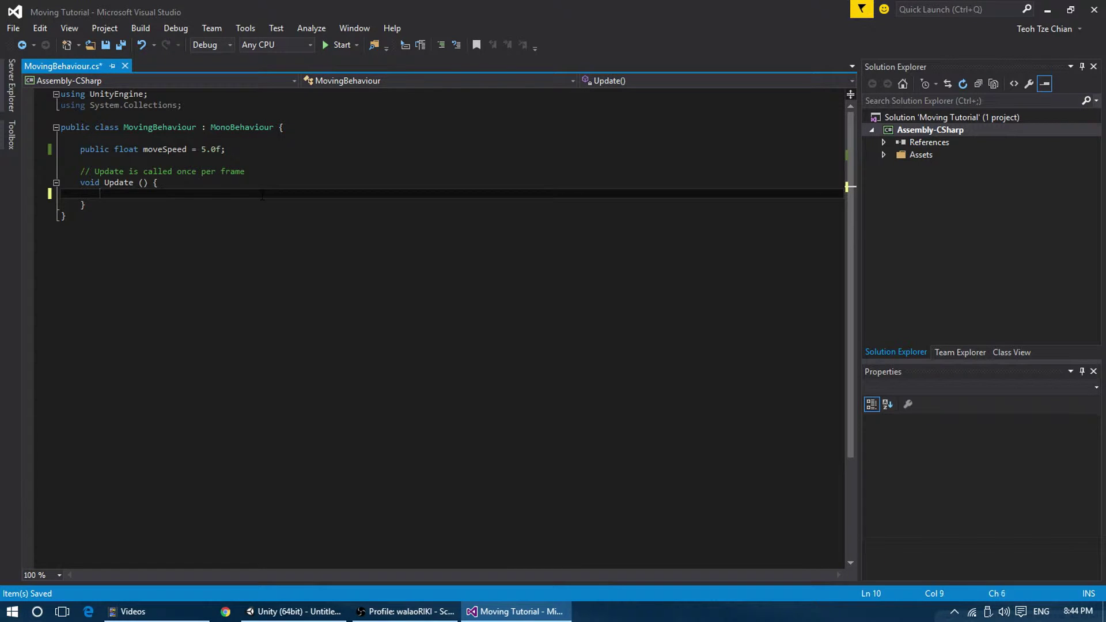
key(Return)
key(Return)
key(Up)
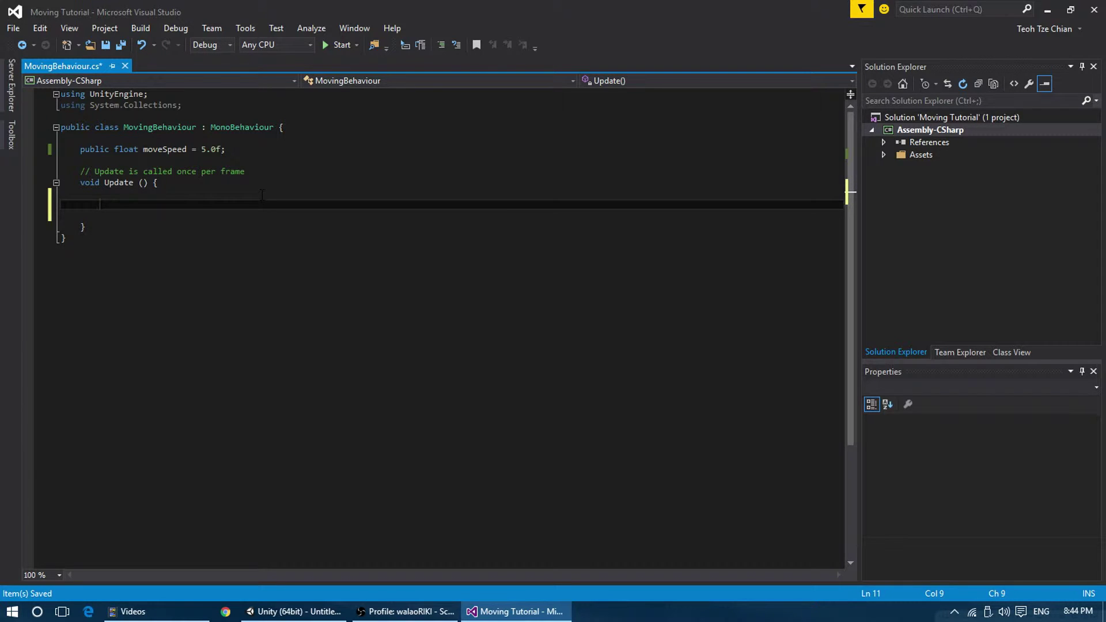
text(if)
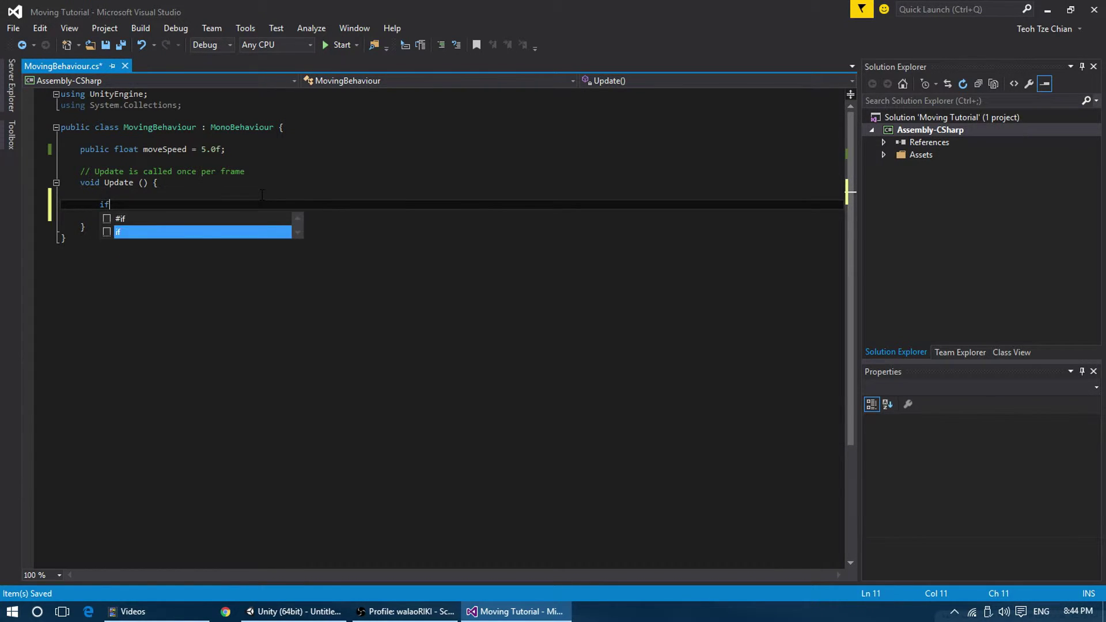
text((Input.)
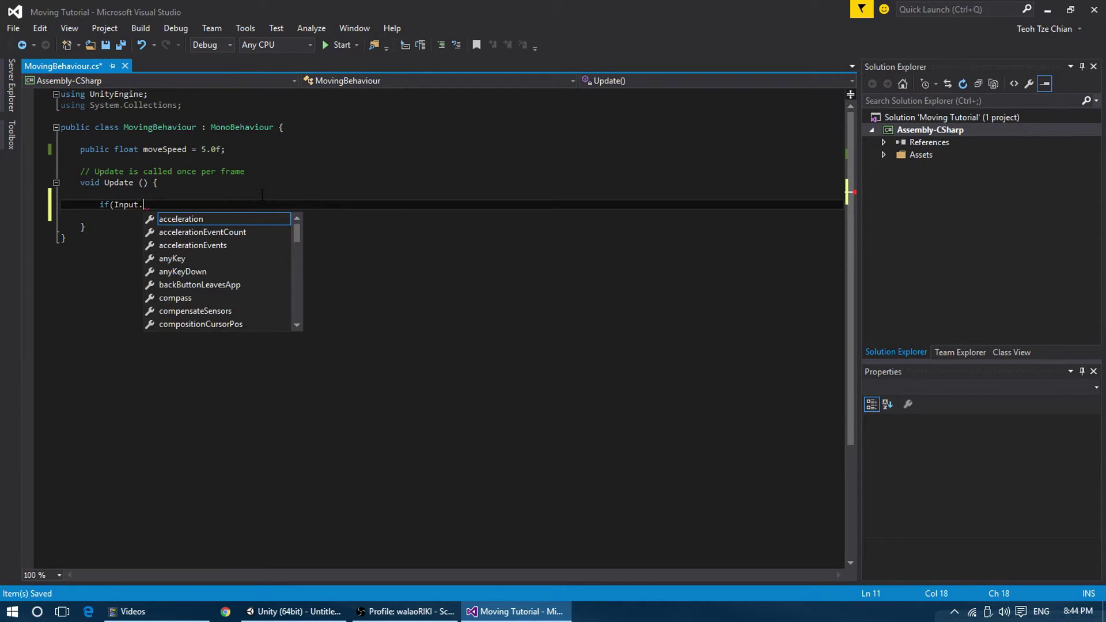
text(GetKey(KeyC)
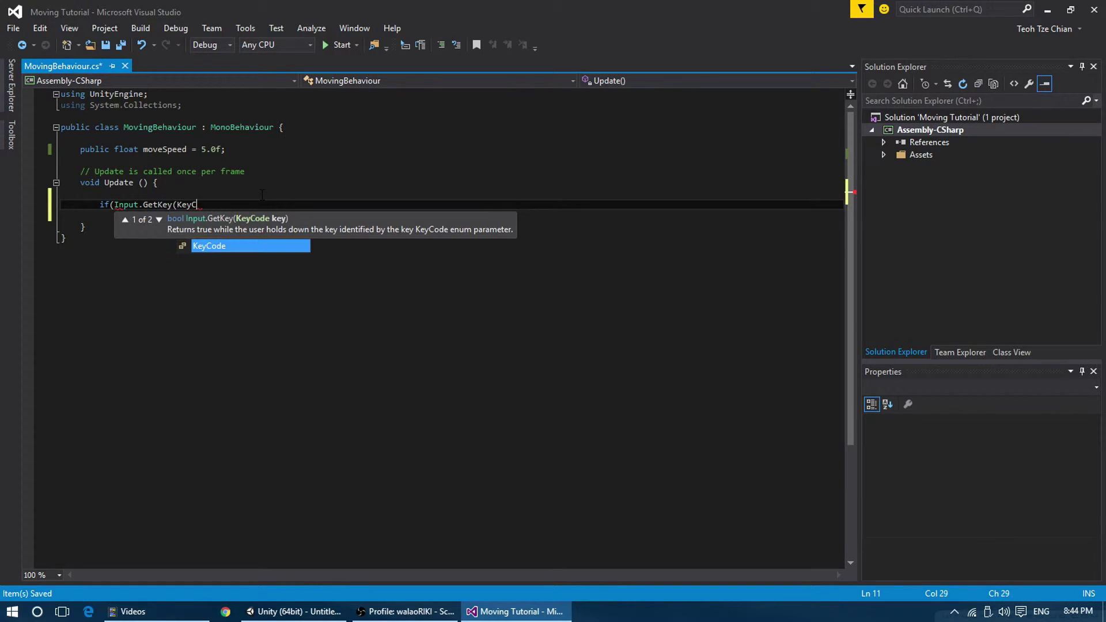
text(ode.W)))
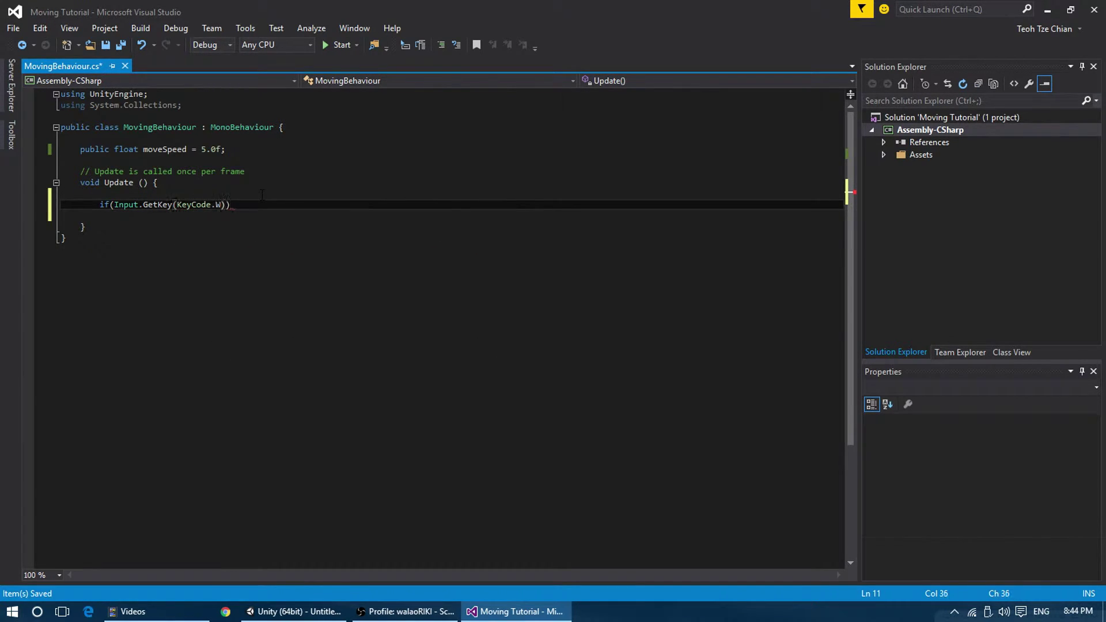
key(Return)
- Duplicate the W key block three times below it
key(shift+Up)
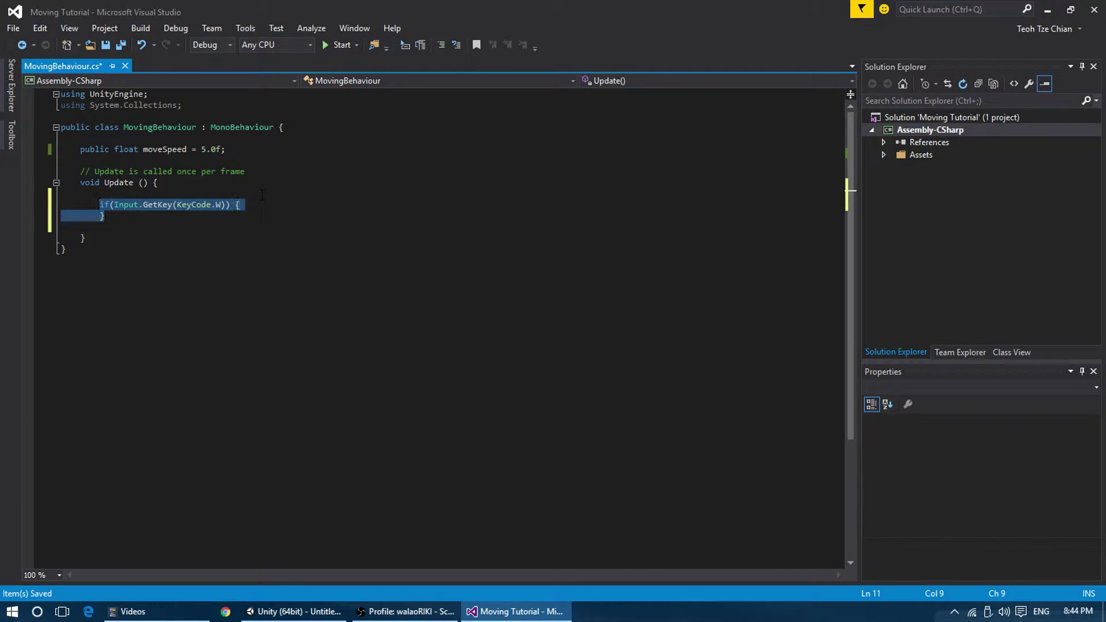
text({)
key(Down)
text(})
key(Return)
key(Down)
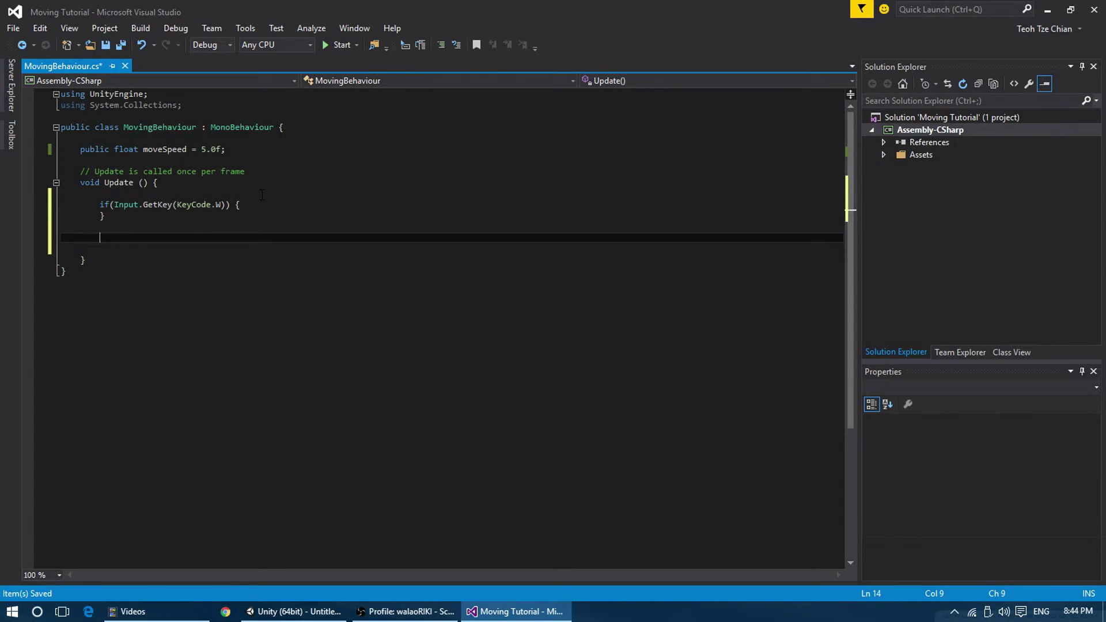
text(if(Input.GetKey(KeyCode.W)) {         })
key(ctrl+v)
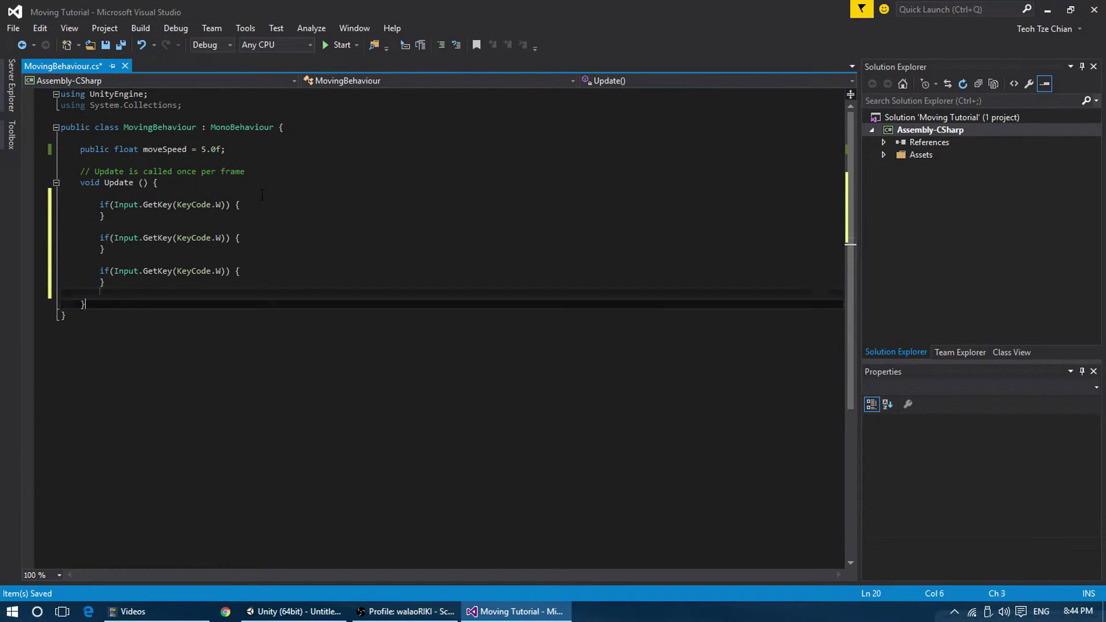
key(Return)
text(if(Input.GetKey(KeyCode.W)) { 		})
- Change the three copied conditions to KeyCode.S, KeyCode.A and KeyCode.D
click(493, 237)
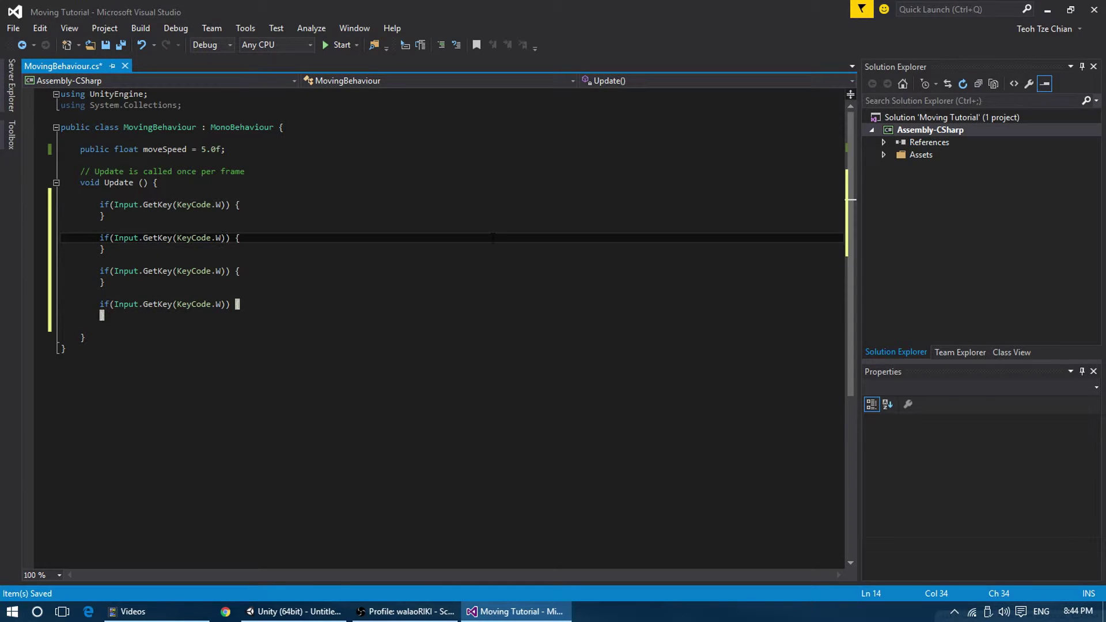
key(Left)
key(Left)
key(Left)
key(BackSpace)
text(S)
key(Escape)
key(Down)
key(Down)
key(Down)
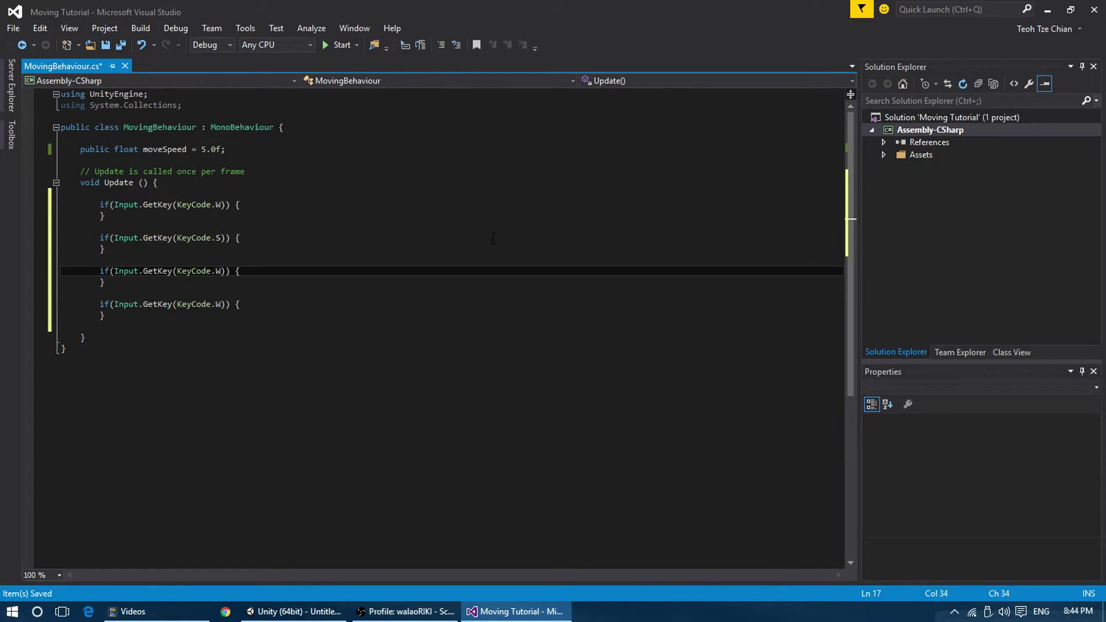
key(BackSpace)
text(A)
key(Down)
key(Down)
key(Down)
key(BackSpace)
text(D)
- Open an indented empty line inside the W block
key(Escape)
key(Up)
key(Up)
key(Up)
key(Up)
key(Up)
key(Up)
key(Up)
key(Up)
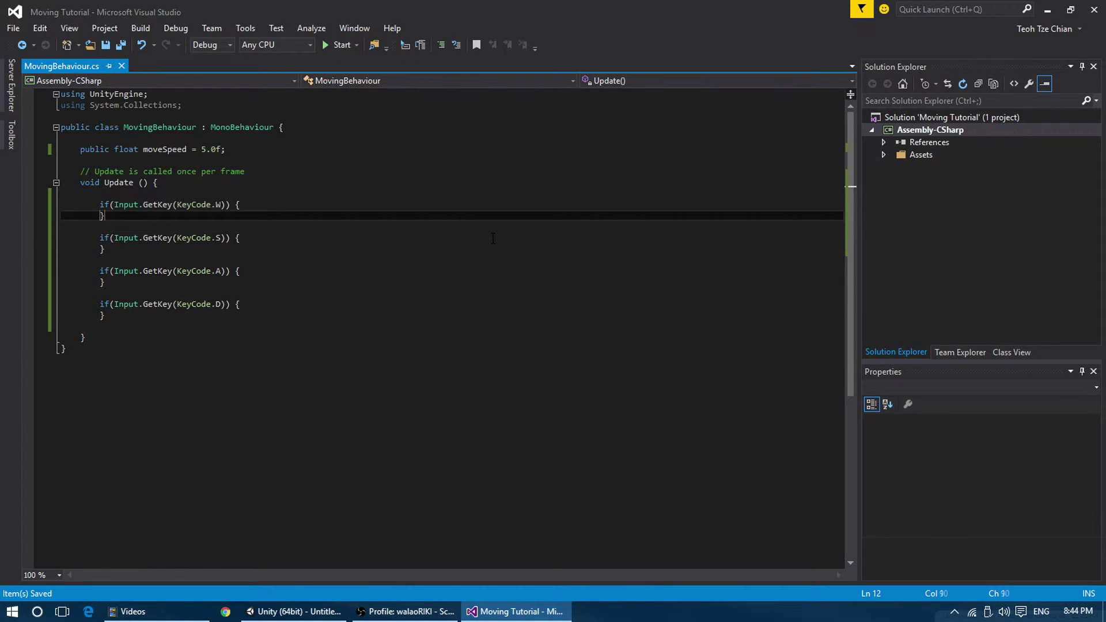
key(Home)
key(Return)
key(Up)
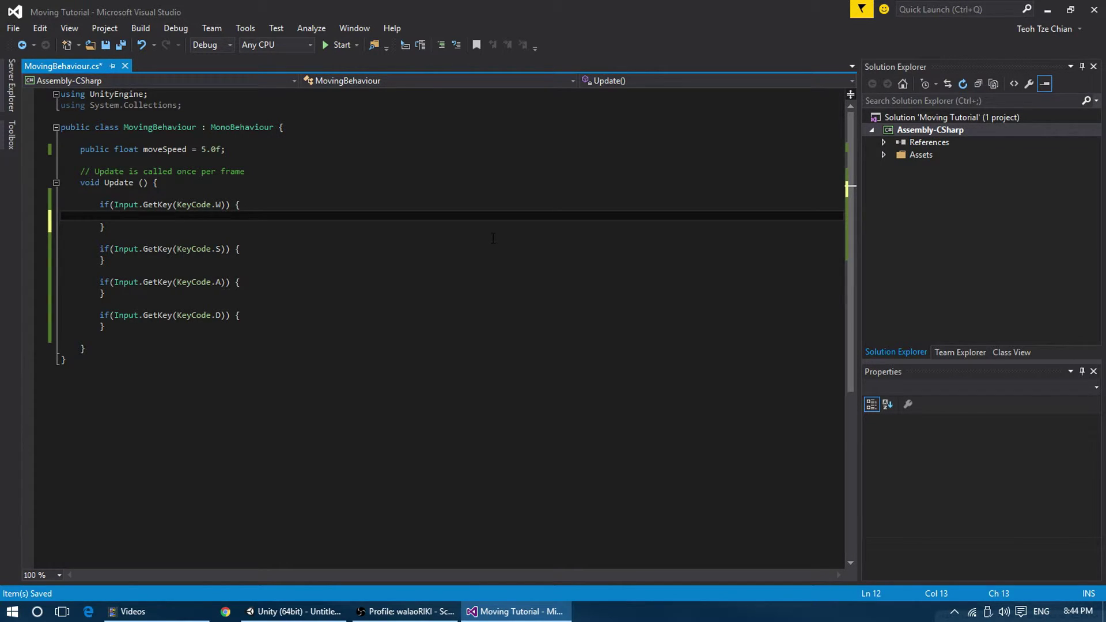
text(transform.)
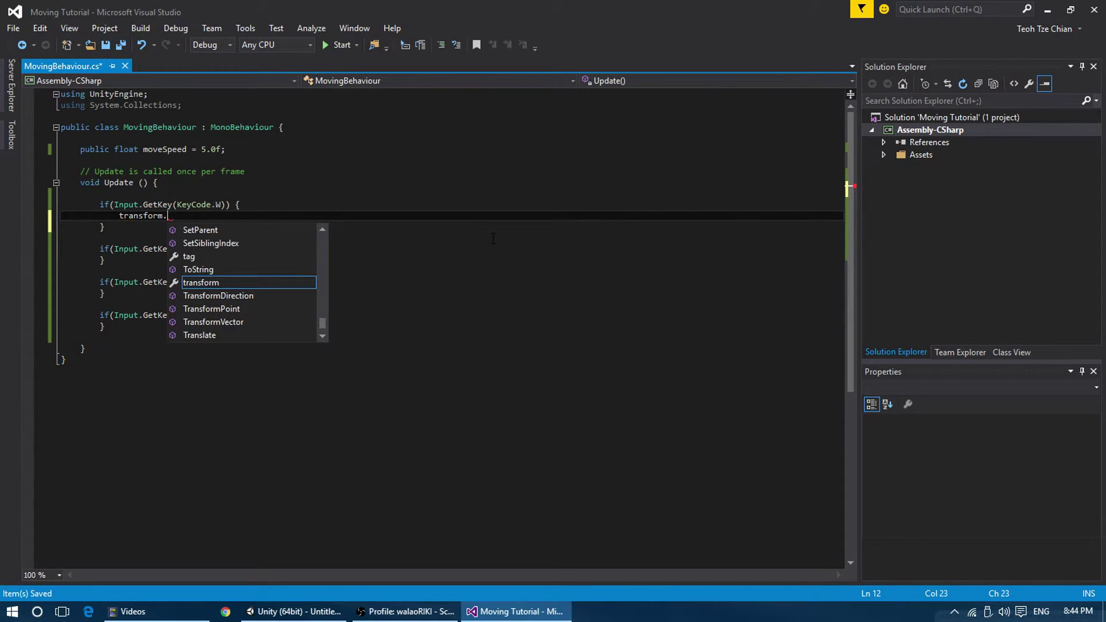
text(transla)
- Write transform.Translate(0.0f, 0.0f, moveSpeed * Time.deltaTime); in the W block
key(Tab)
text(()
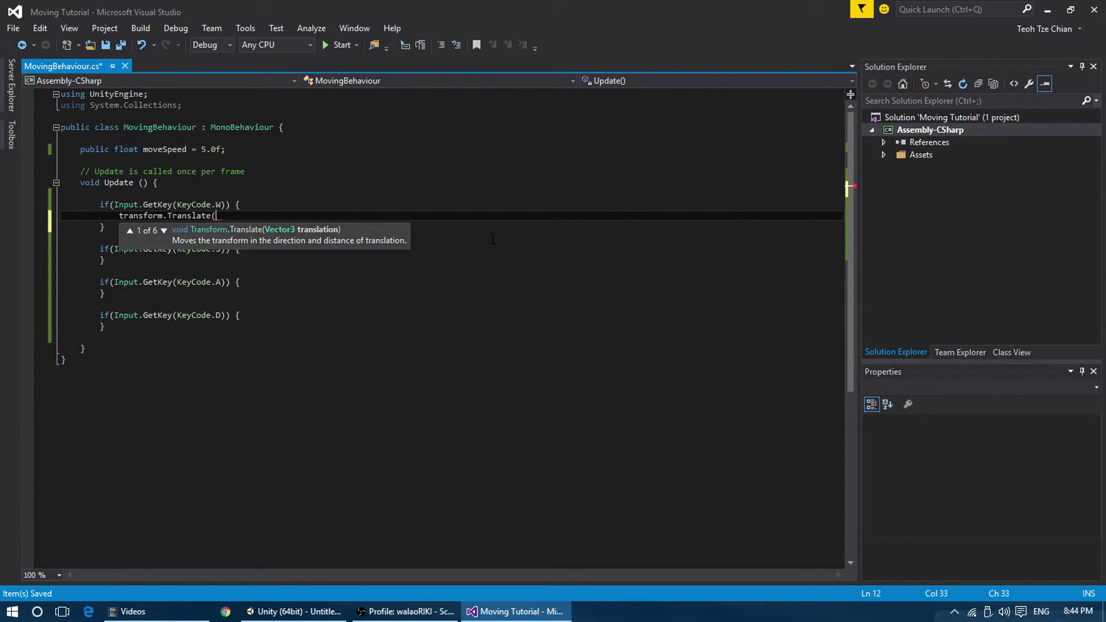
text(0.0f, )
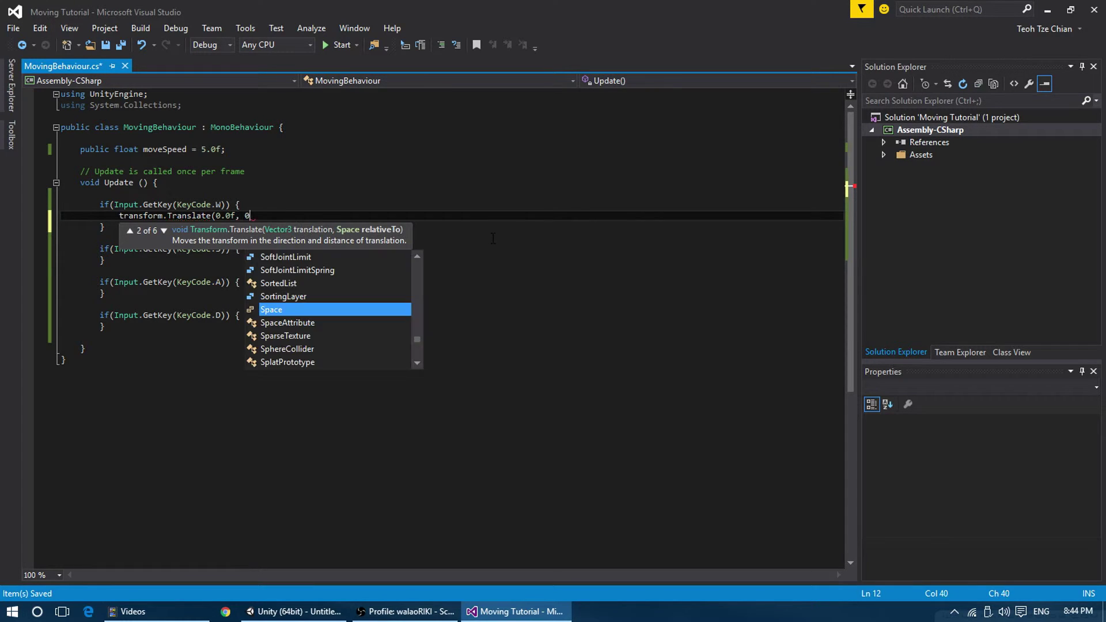
text(0.0f, move)
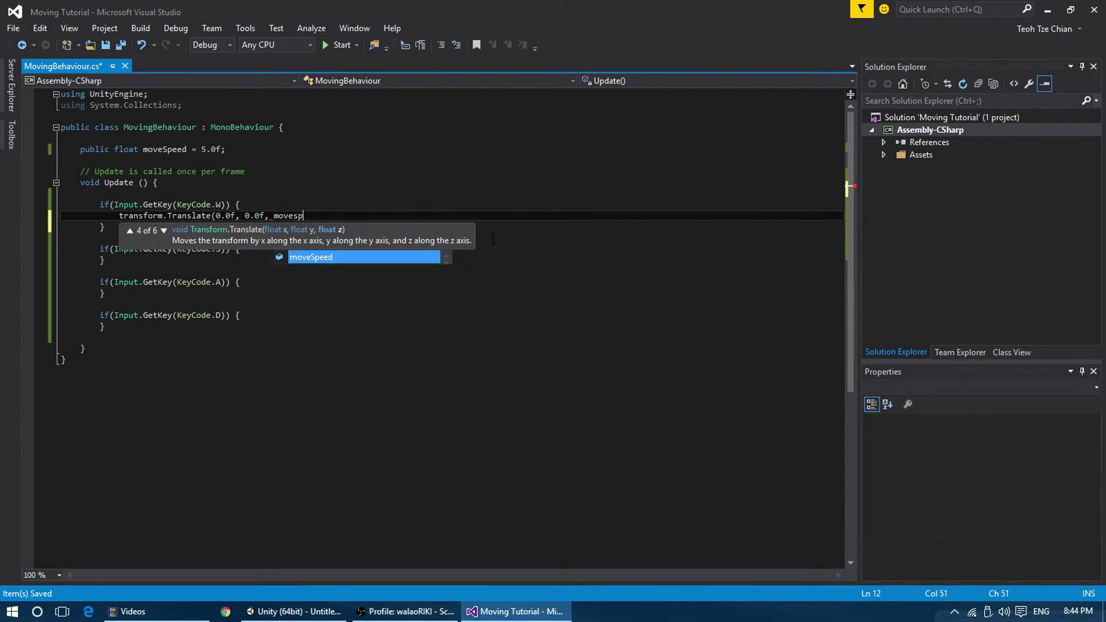
text(Speed * Time.delta)
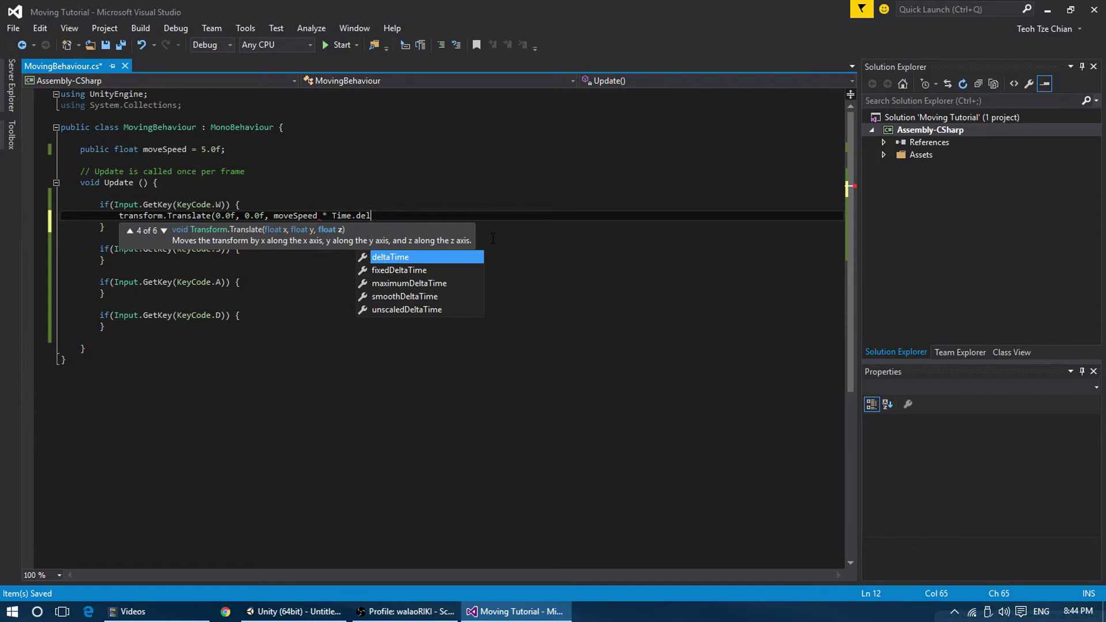
key(Tab)
text();)
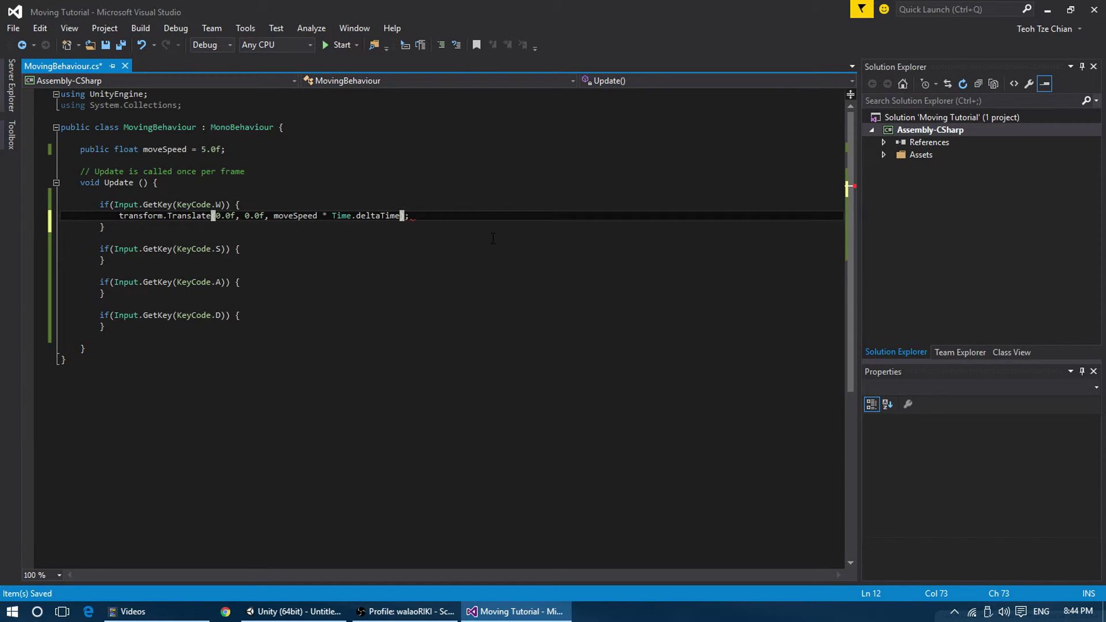
key(Left)
key(shift+Left)
key(shift+Left)
key(shift+Left)
key(shift+Left)
key(shift+Left)
key(shift+Left)
key(shift+Left)
key(shift+Left)
key(shift+Left)
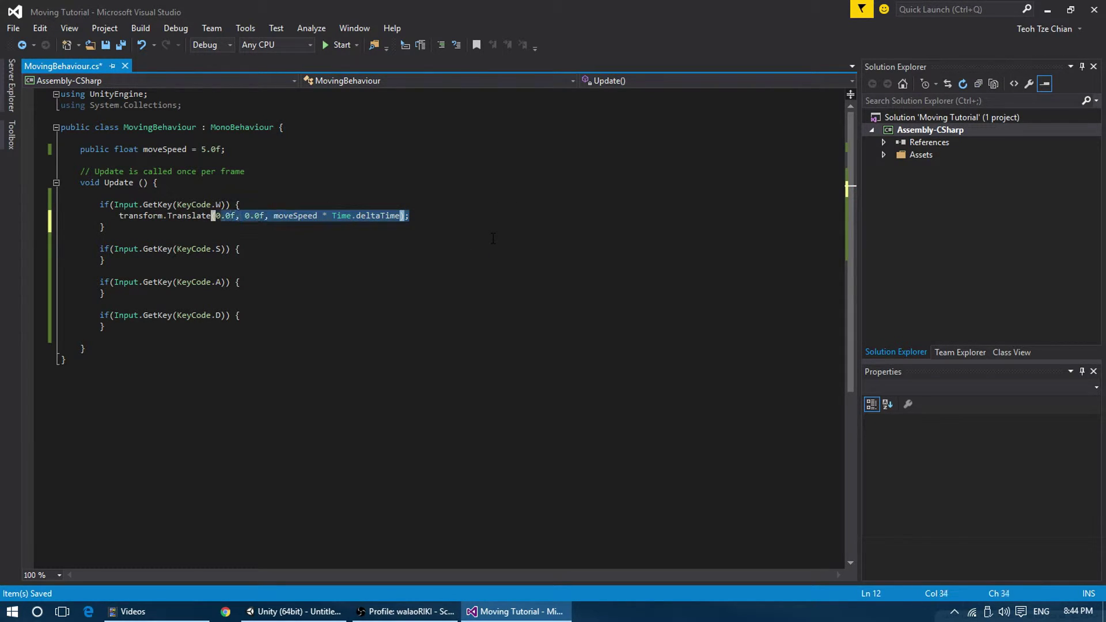
key(shift+Left)
key(shift+Left)
key(shift+Left)
key(shift+Left)
key(shift+Left)
key(shift+Left)
key(shift+Left)
key(shift+Left)
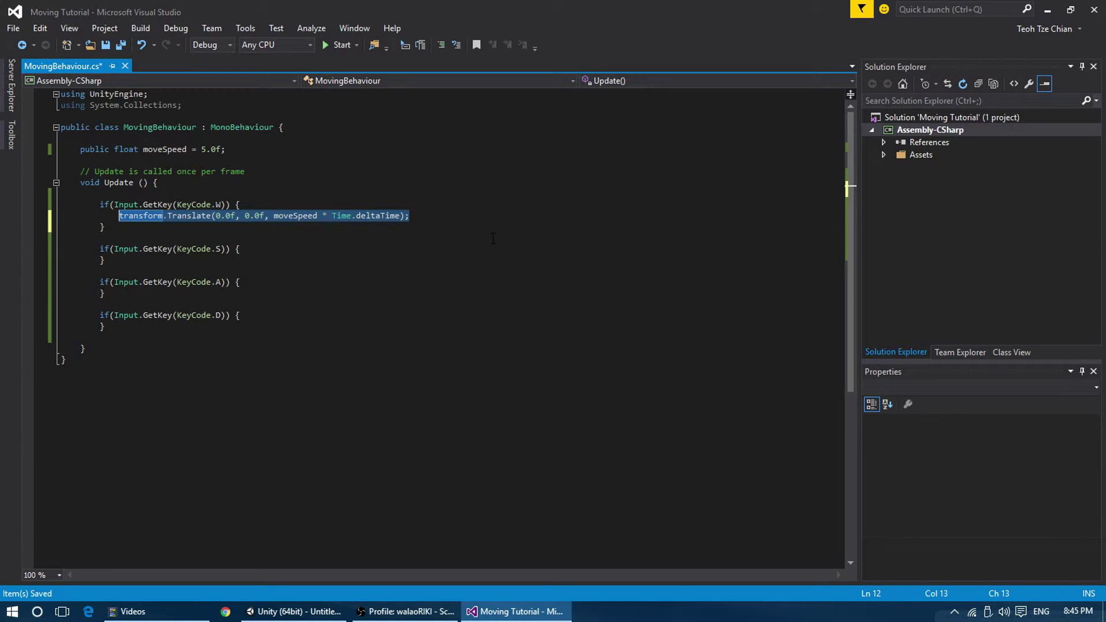
key(ctrl+c)
click(298, 249)
- Paste the Translate line into the S block, edit it to move backward, and copy it
key(Return)
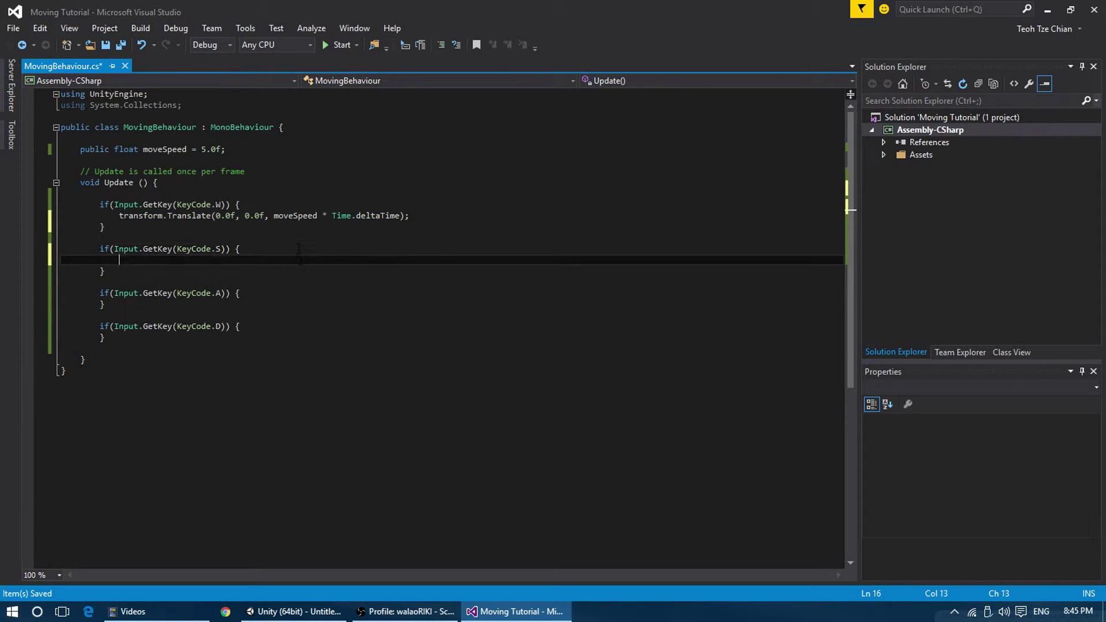
key(ctrl+v)
key(Left)
key(Left)
key(Left)
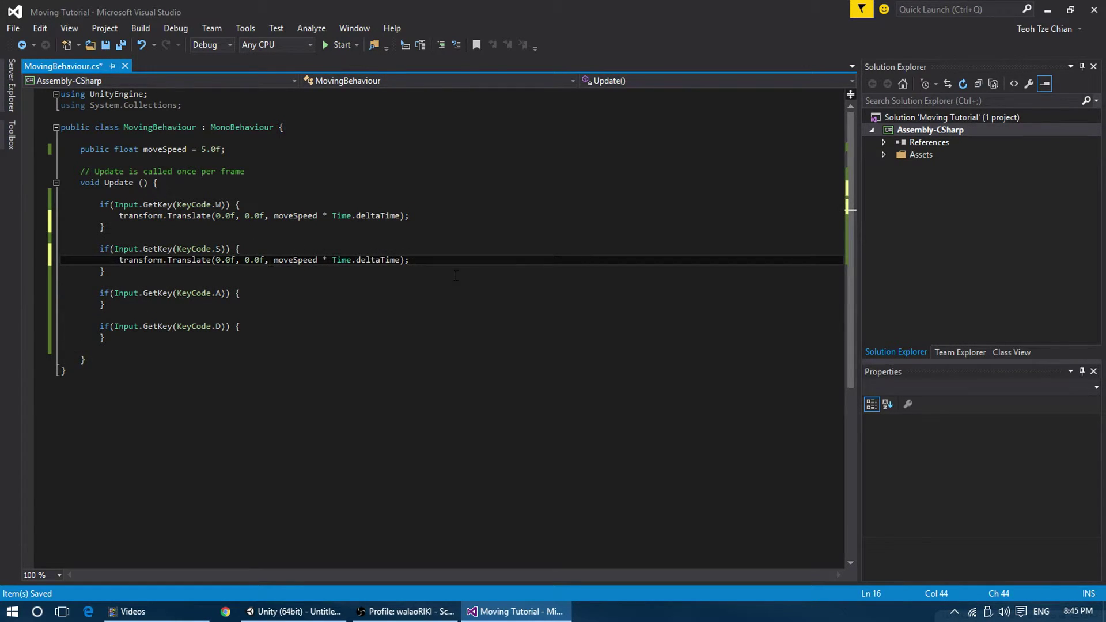
text(-)
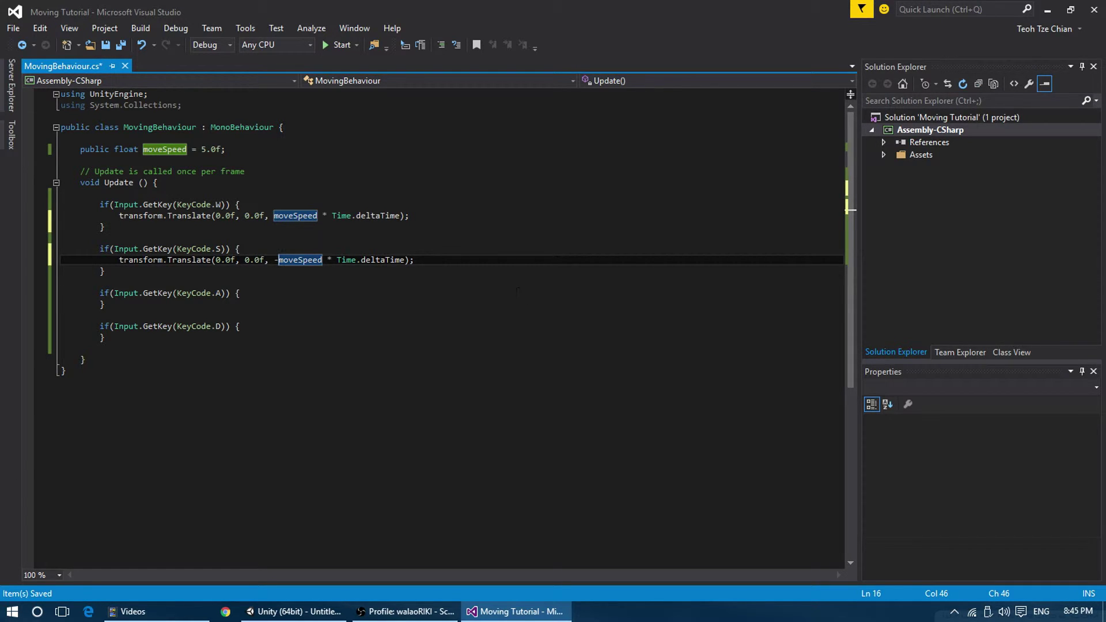
drag(415, 260, 119, 261)
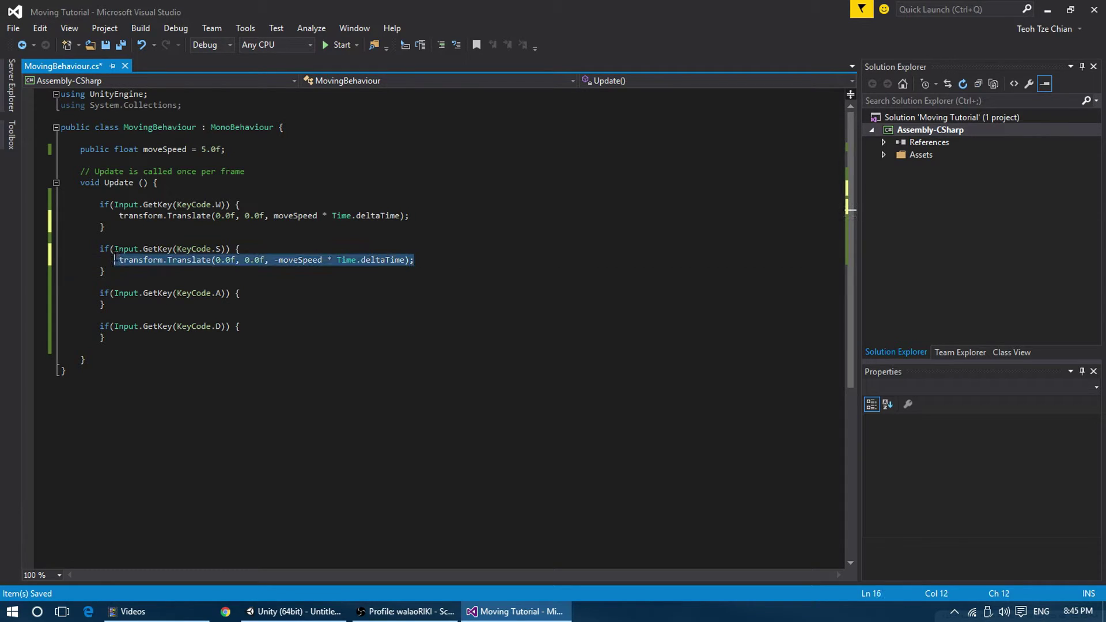
key(ctrl+c)
- Paste the Translate line into the A and D blocks
click(277, 292)
key(Return)
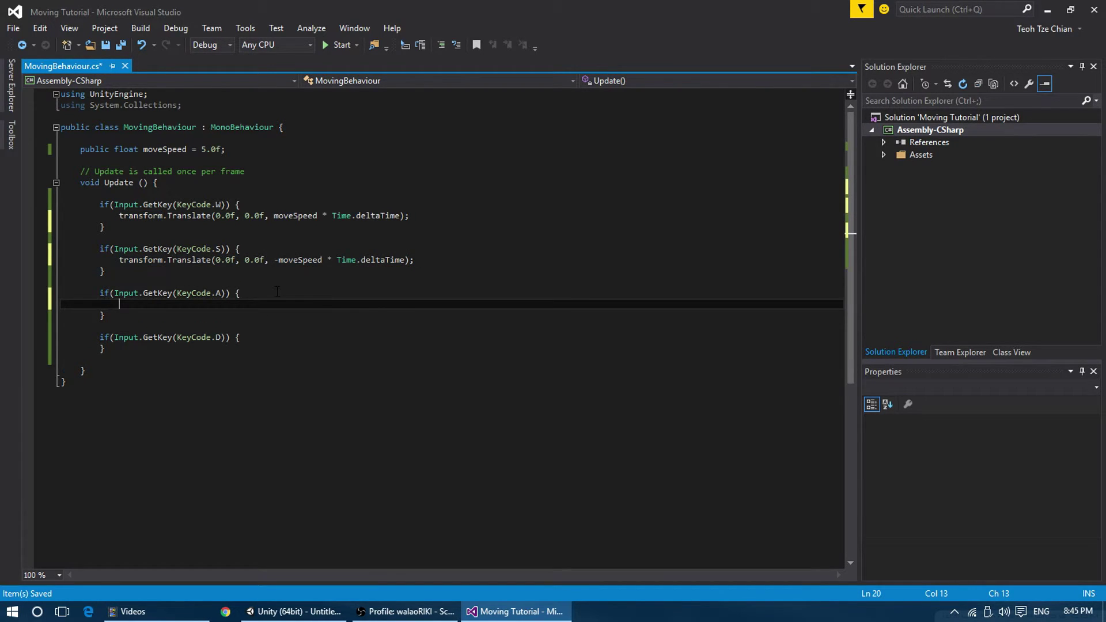
key(ctrl+v)
click(269, 337)
key(Return)
key(ctrl+v)
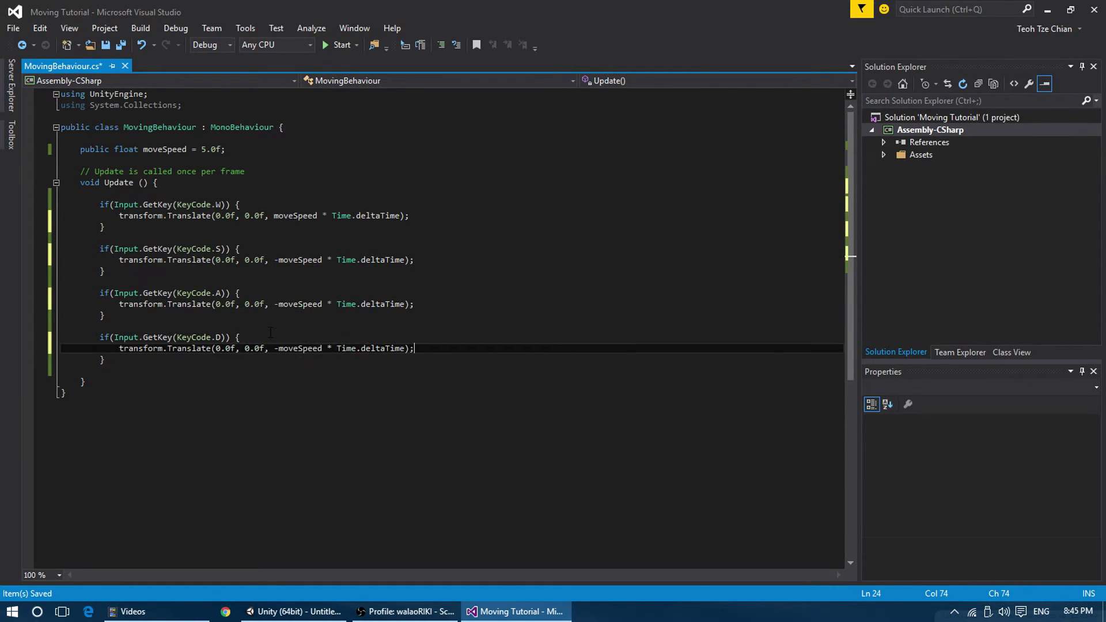
- Make the A line translate by -moveSpeed * Time.deltaTime along x, then save
double_click(225, 304)
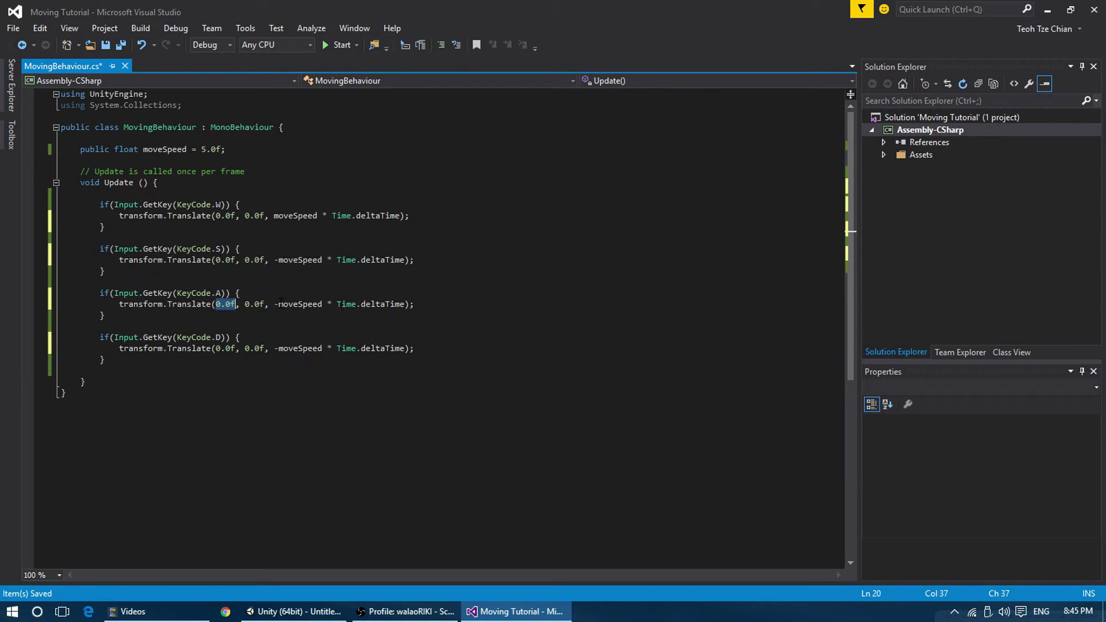
drag(279, 304, 408, 304)
double_click(223, 305)
key(ctrl+v)
click(217, 304)
text(-)
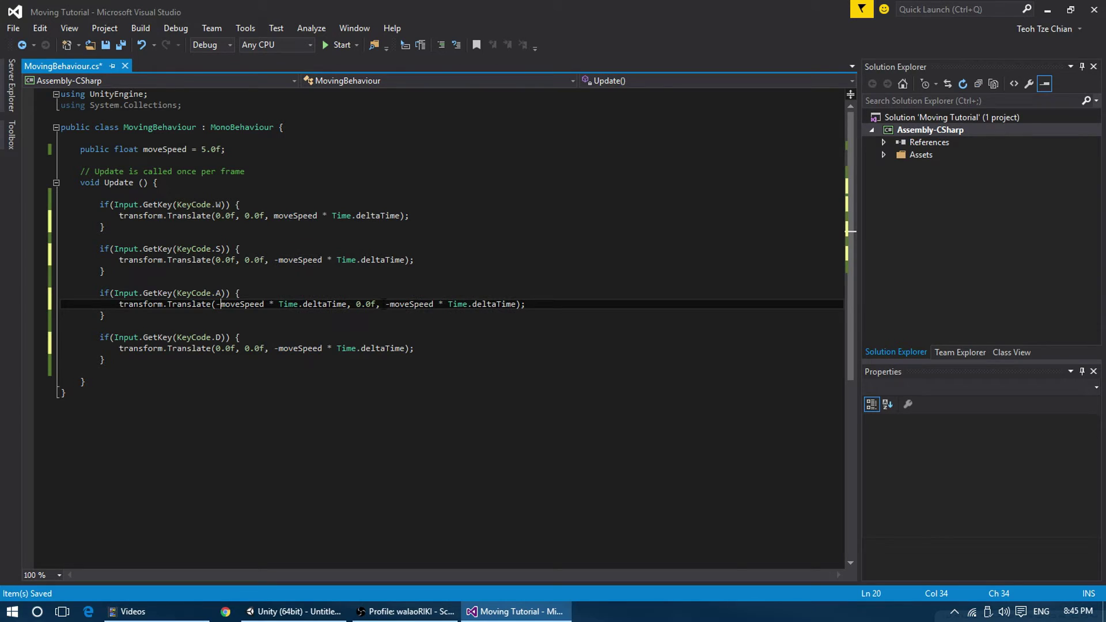
drag(386, 304, 528, 304)
text(0)
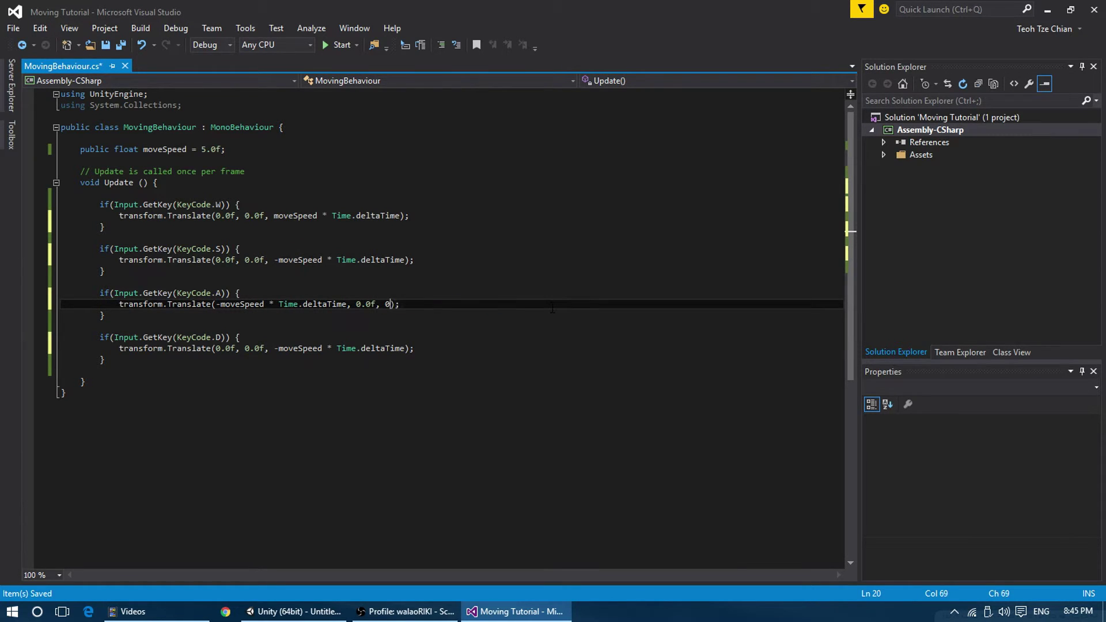
text(.0f)
key(ctrl+s)
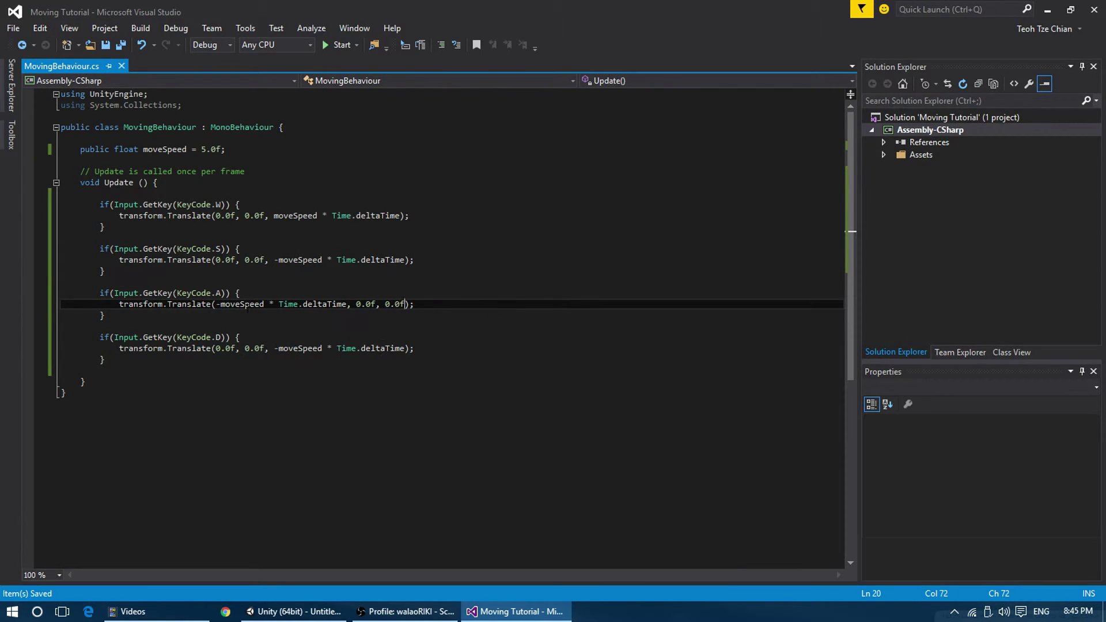
- Give the D line the A arguments without the minus, for +moveSpeed along x, and save
drag(216, 304, 406, 304)
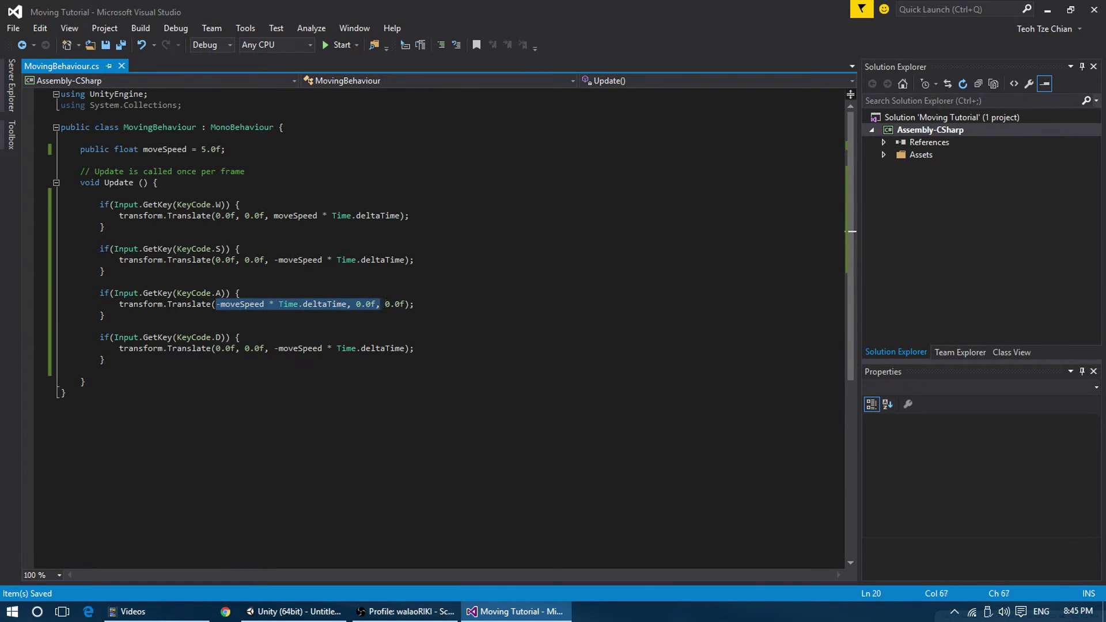
key(ctrl+c)
drag(214, 348, 413, 349)
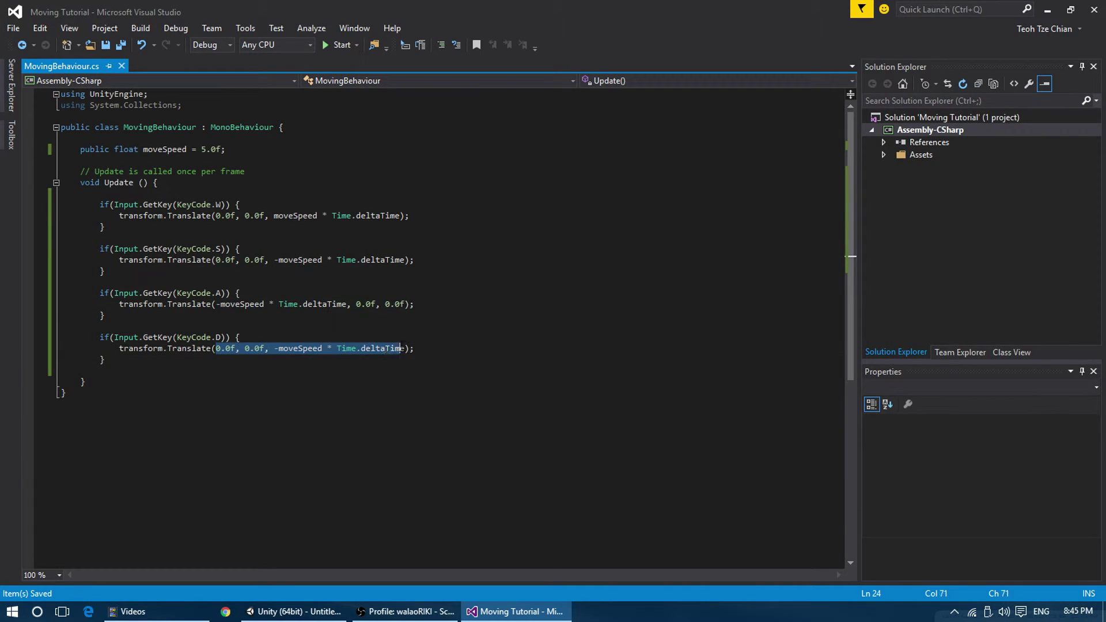
key(ctrl+v)
click(220, 349)
key(BackSpace)
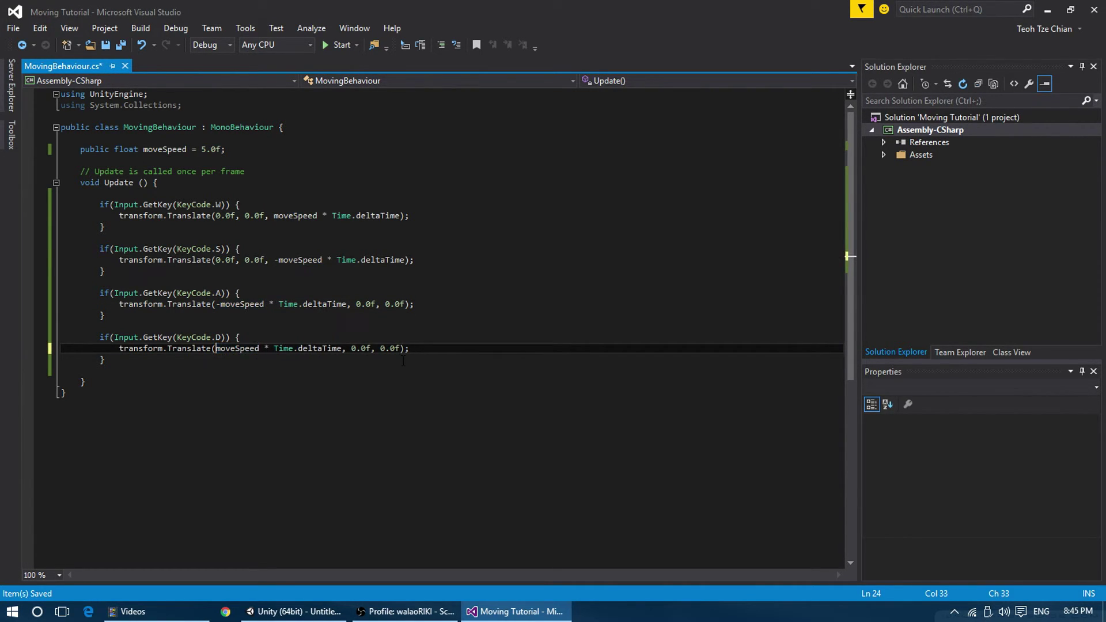
key(ctrl+s)
click(294, 611)
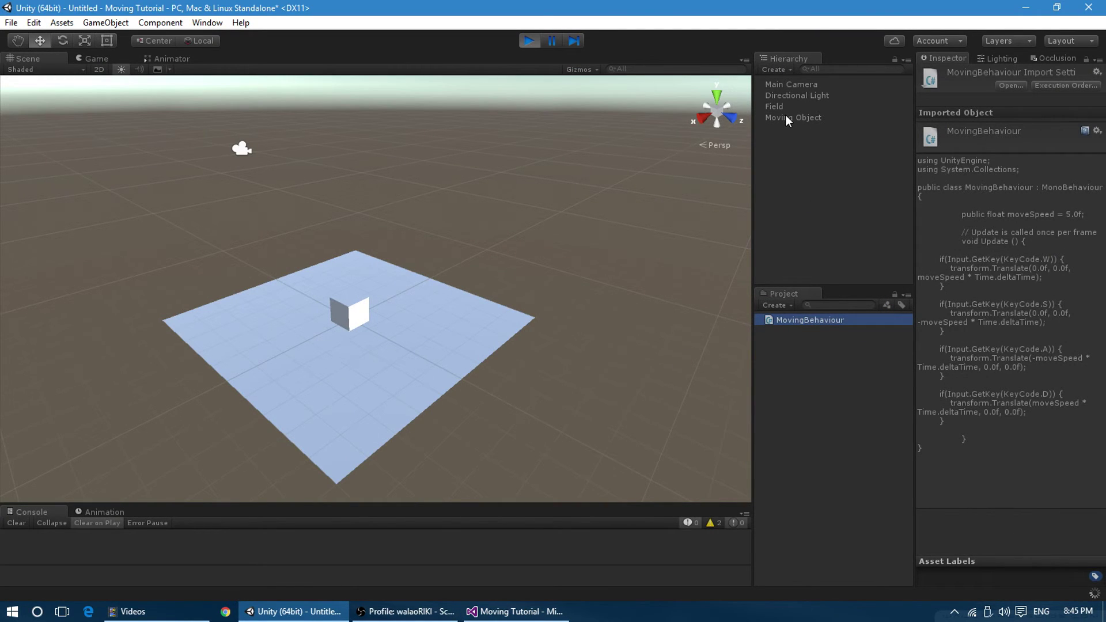
- Attach MovingBehaviour to Moving Object and leave play mode
click(813, 120)
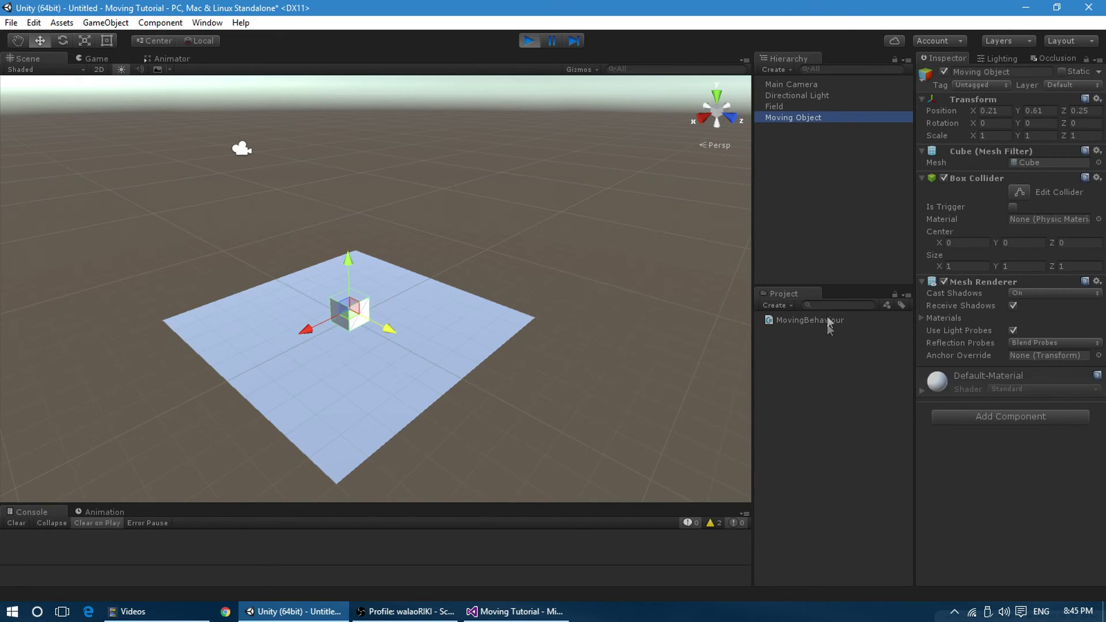
drag(832, 318, 1057, 556)
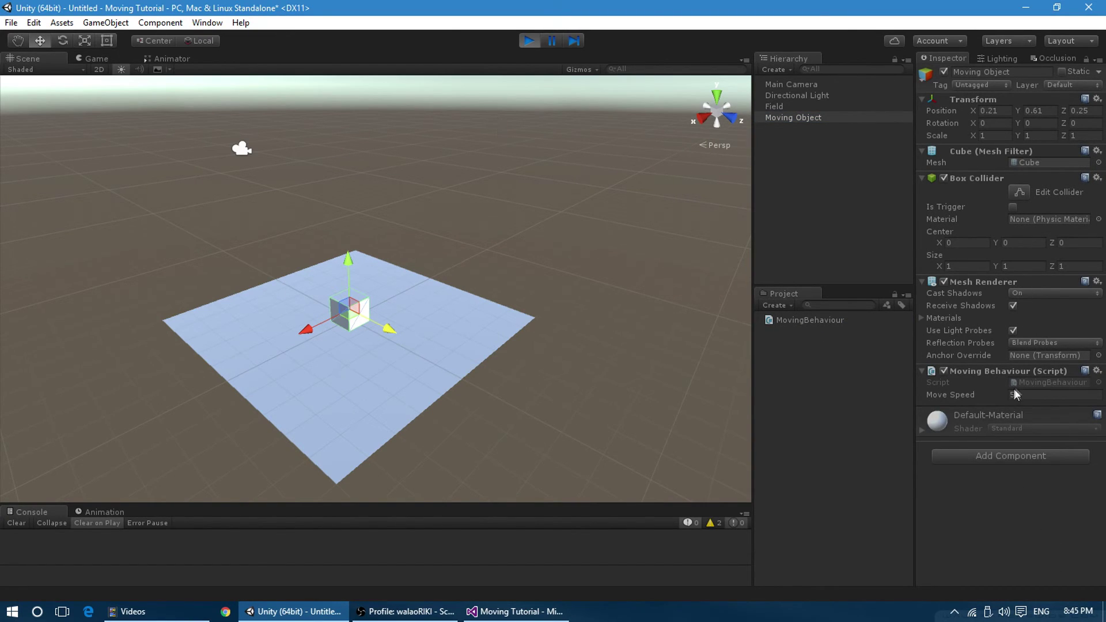
click(529, 42)
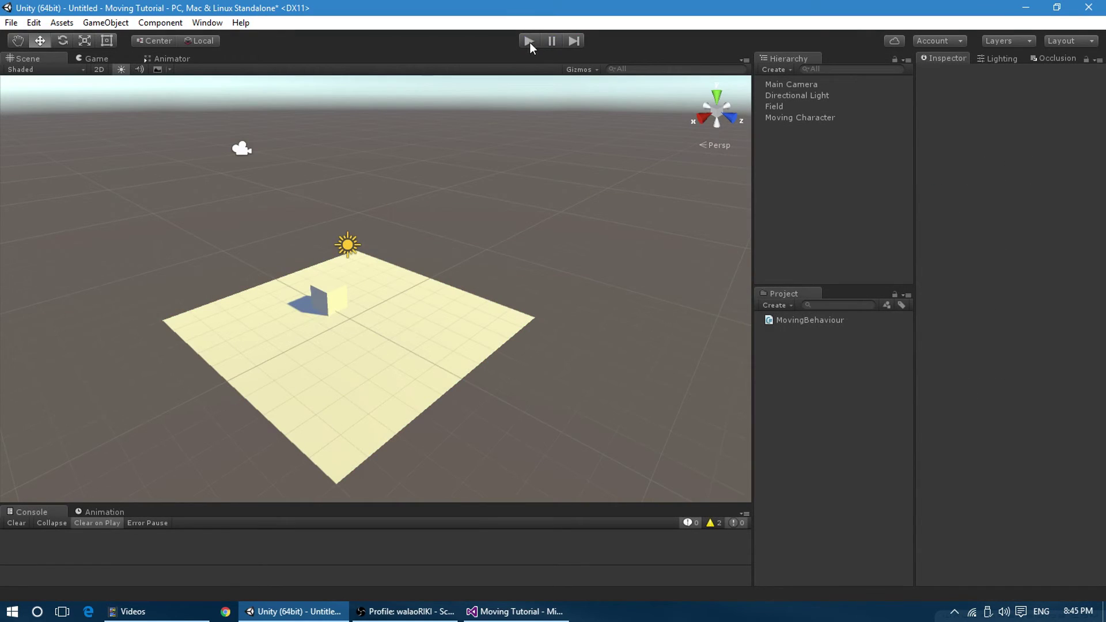
- Add MovingBehaviour to the Field, then start and stop a test run
click(804, 117)
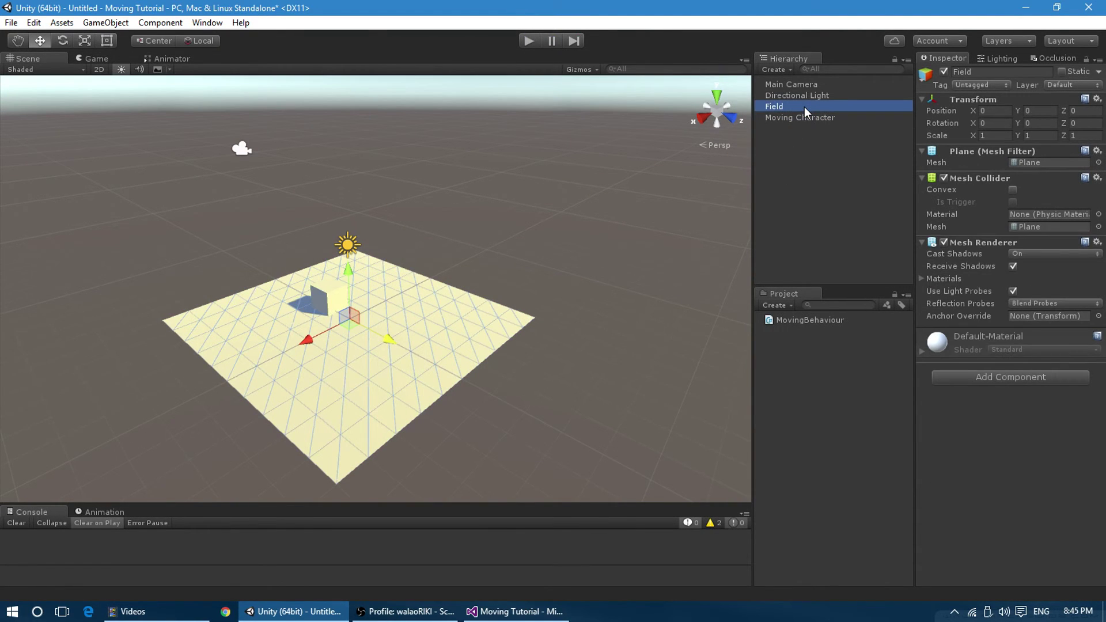
click(809, 118)
click(810, 95)
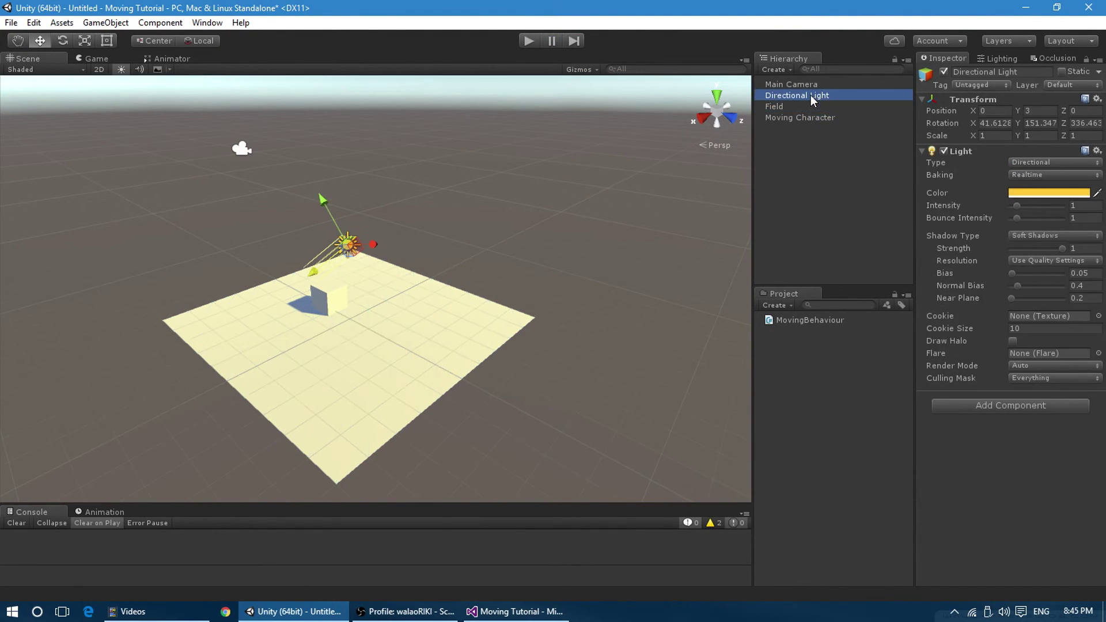
click(803, 106)
drag(813, 322, 1021, 468)
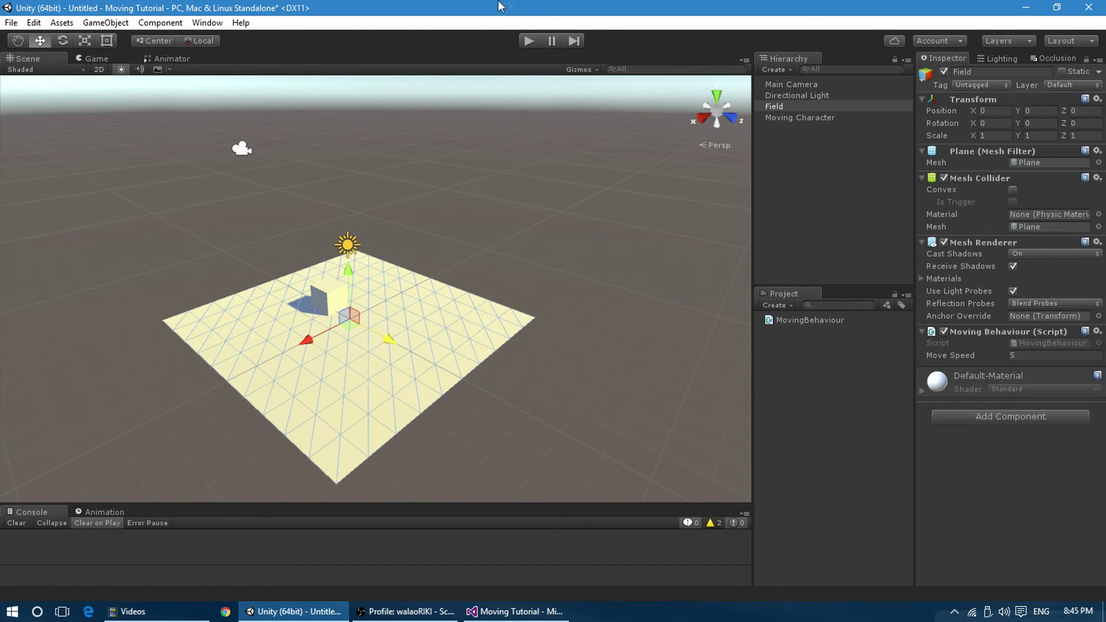
click(529, 40)
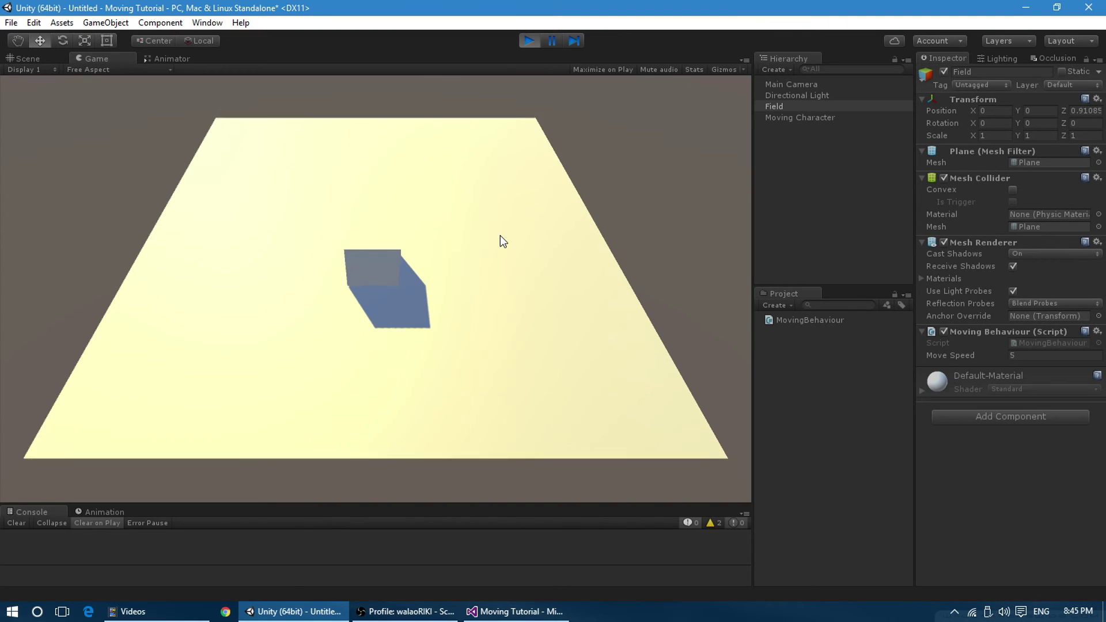
key(ctrl+p)
- Move MovingBehaviour from Field onto Moving Character, removing its missing-script component
click(1096, 332)
click(1029, 368)
click(799, 118)
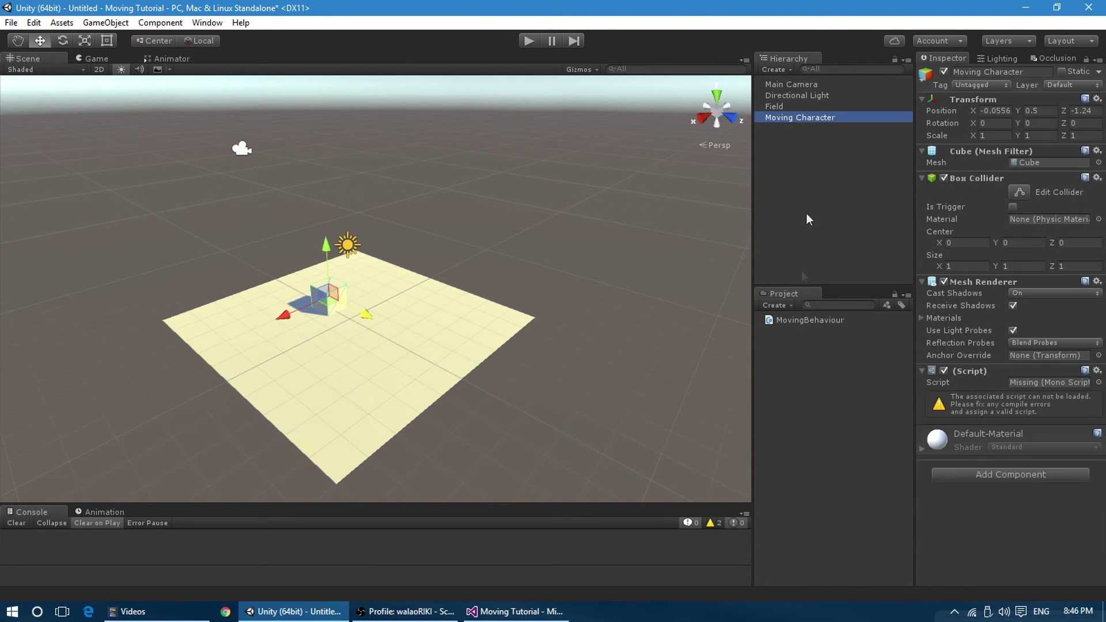
drag(808, 320, 1003, 495)
click(1097, 370)
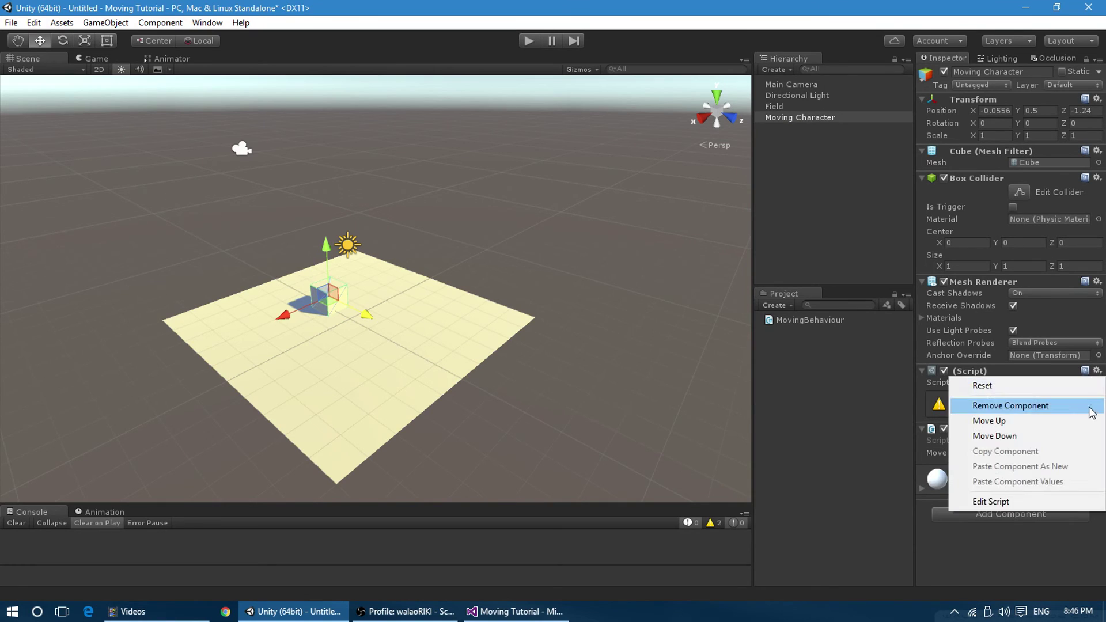
click(1002, 402)
- Run the scene and drive the cube forward, backward, left and right
click(530, 41)
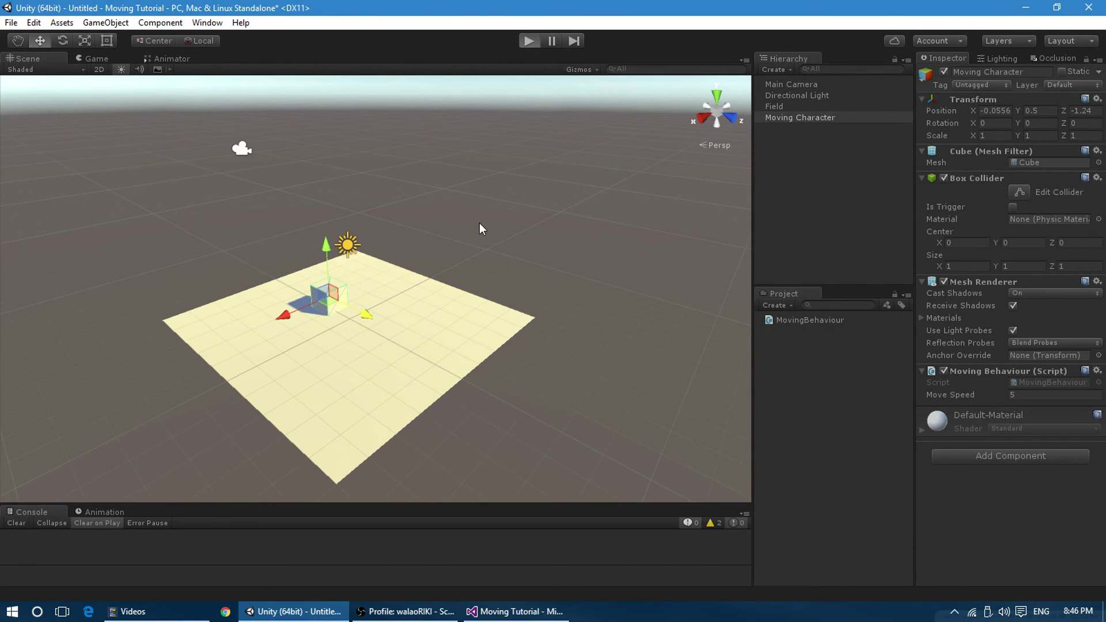
key(Up)
key(Down)
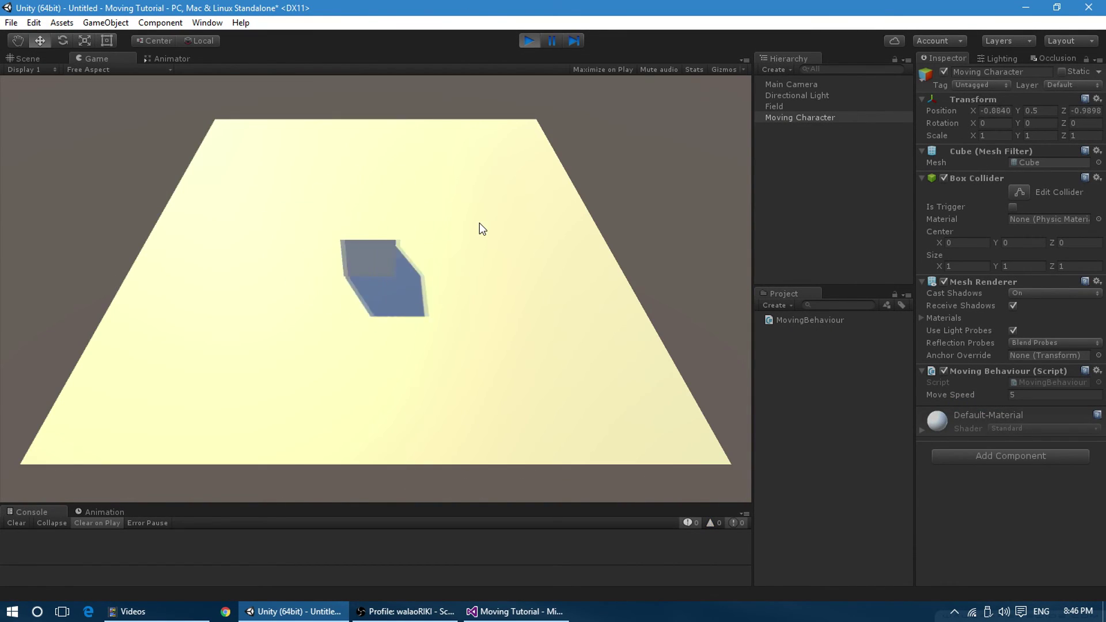
key(Left)
key(Down)
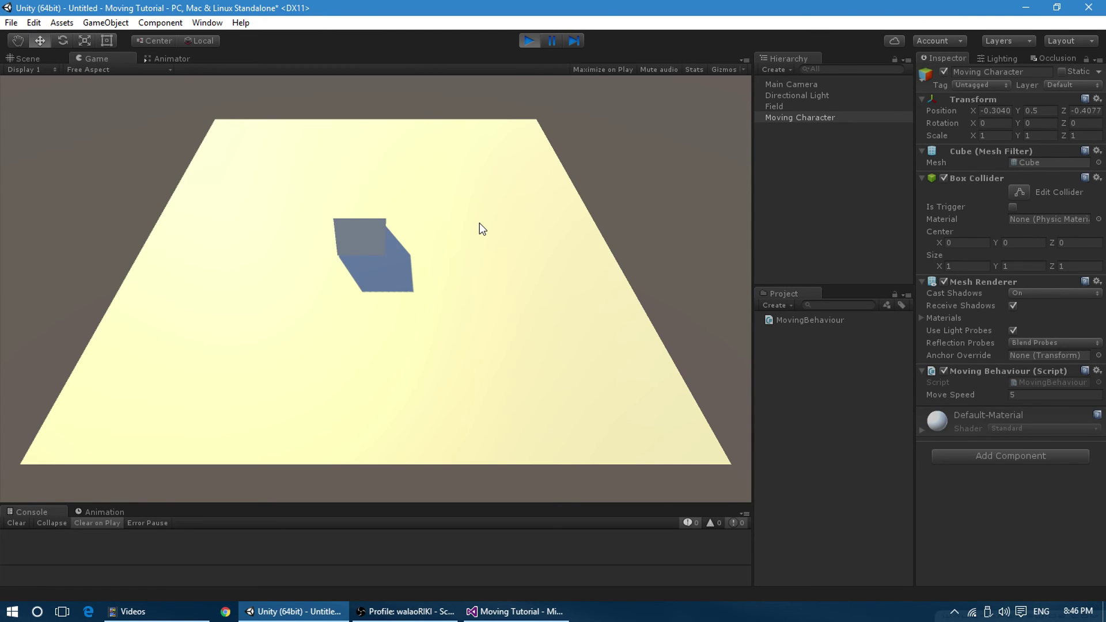